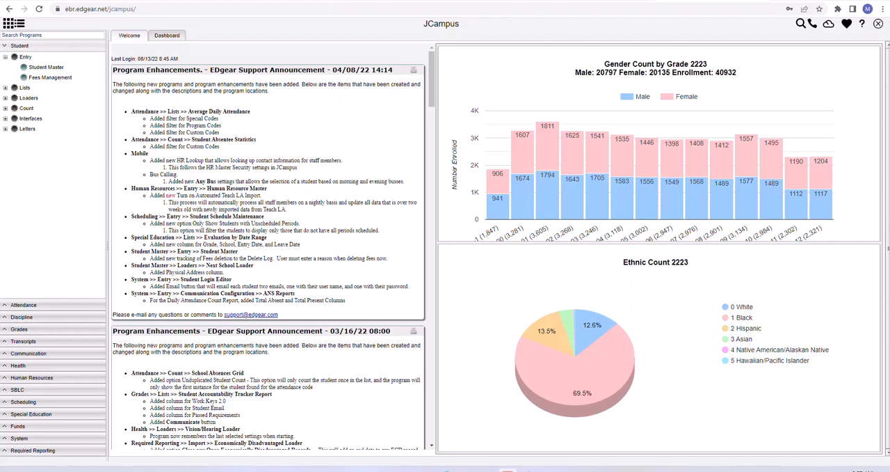
- Look at the ANET literacy screener implementation plan PDF and the YouTube channel's uploads, and return to JCampus
left_click_drag(889, 23, 417, 1)
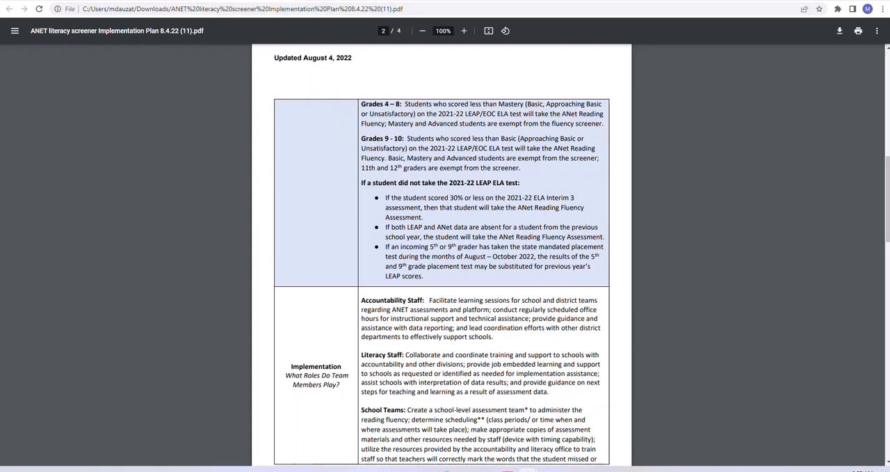
left_click_drag(233, 2, 889, 55)
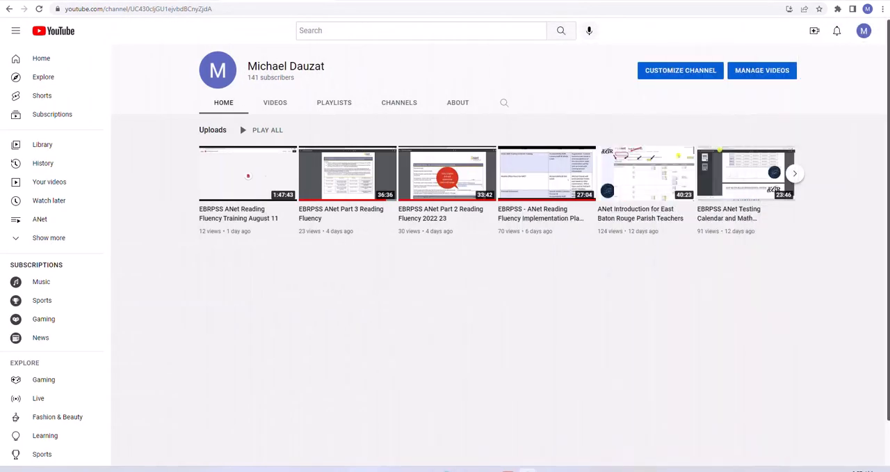
left_click(602, 0)
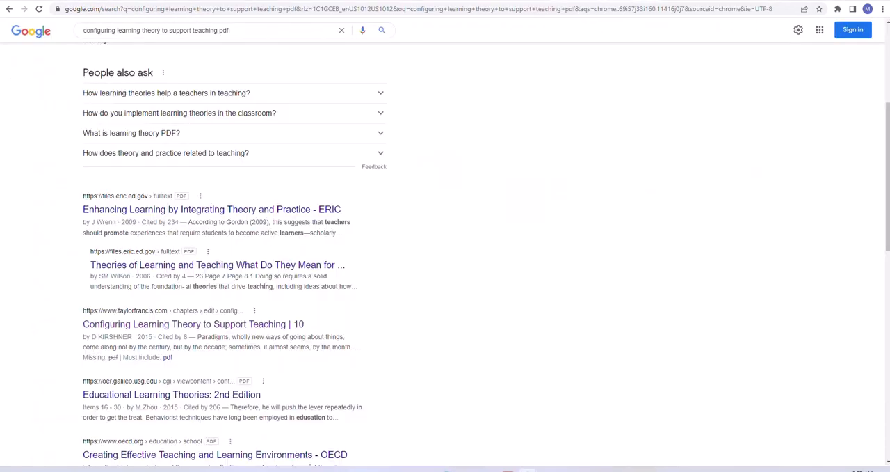
left_click(701, 1)
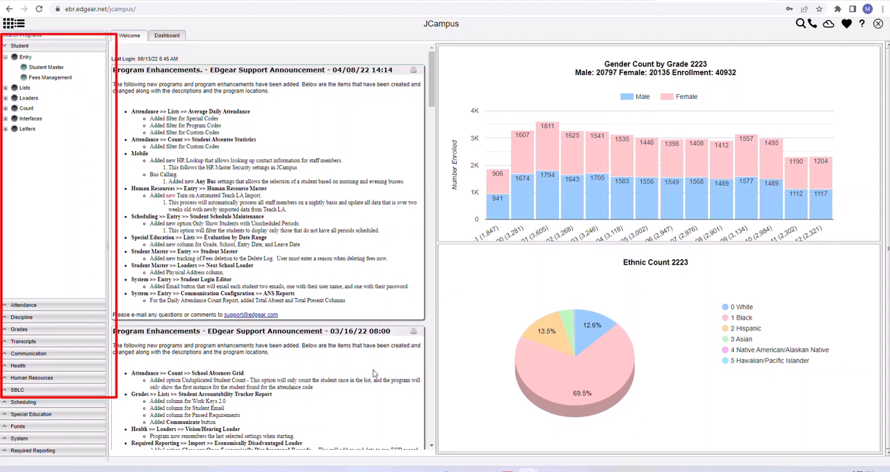
- Open the Student Accountability Tracker Report from the Lists group of the Grades programs
left_click(9, 332)
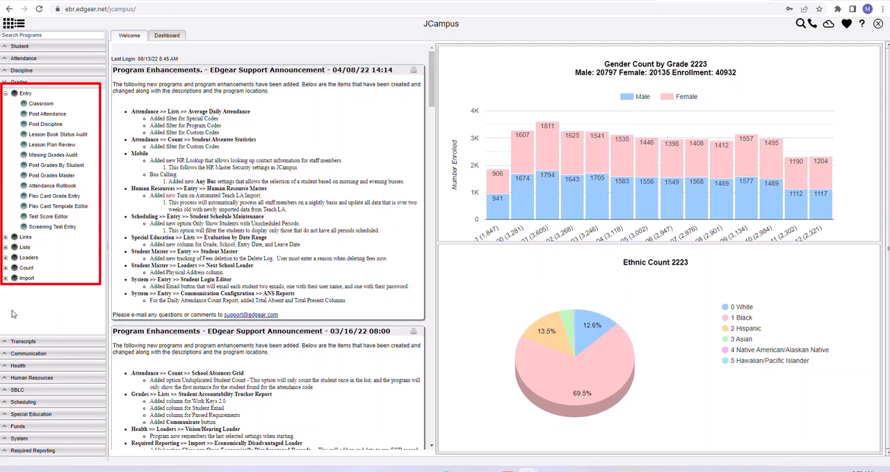
left_click(5, 248)
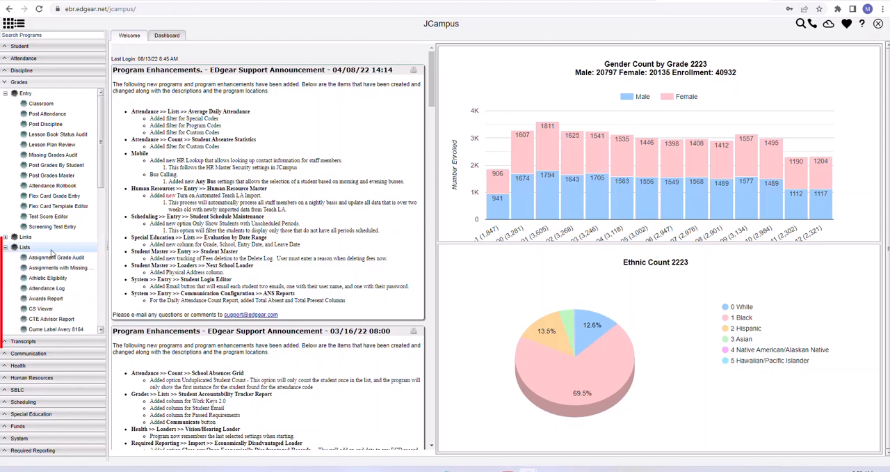
scroll(103, 195, "down", 3)
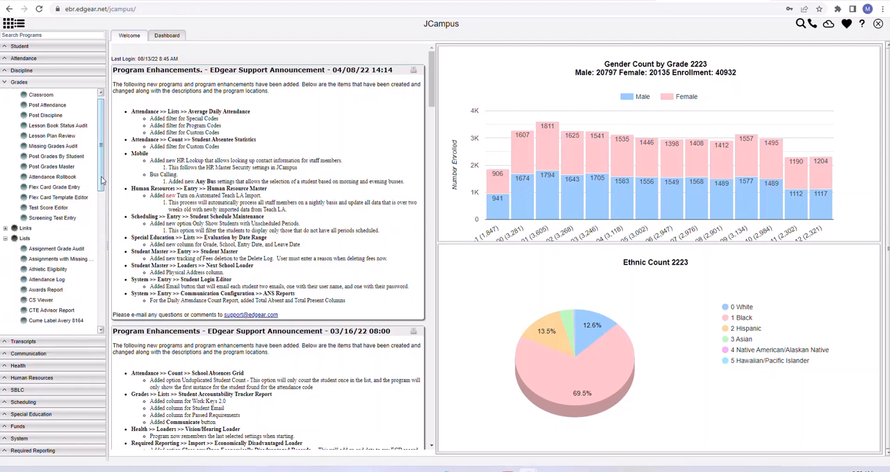
scroll(102, 198, "down", 3)
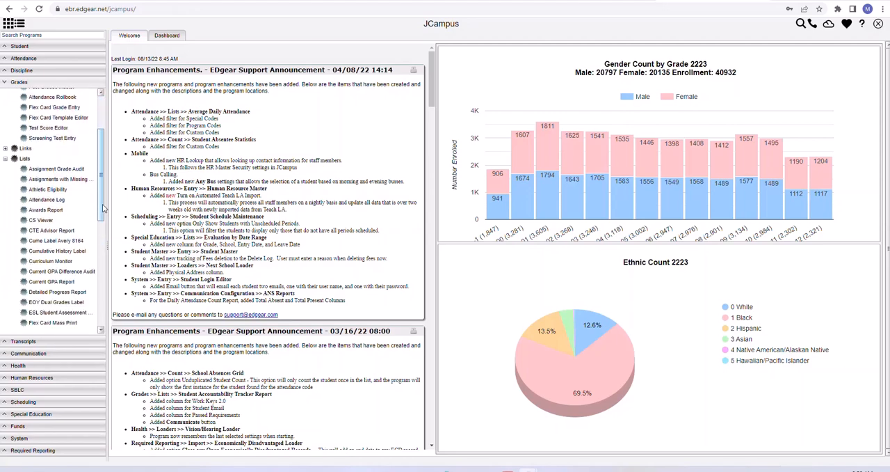
scroll(103, 215, "down", 1)
left_click_drag(103, 218, 99, 261)
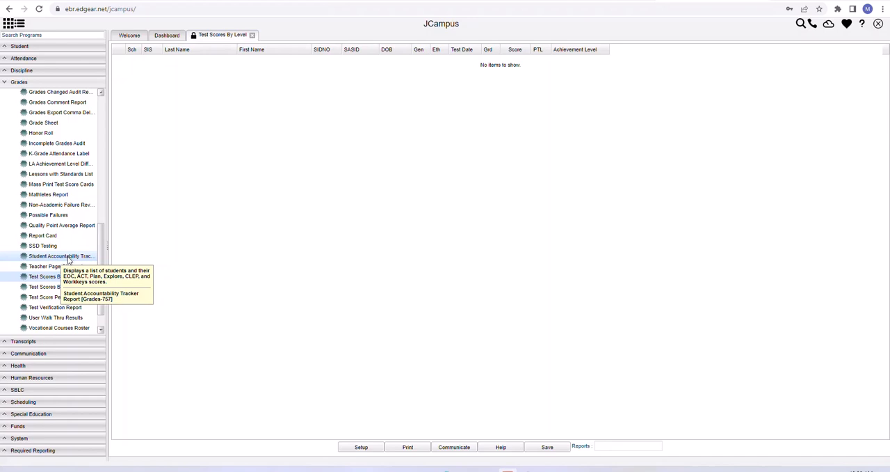
left_click(69, 260)
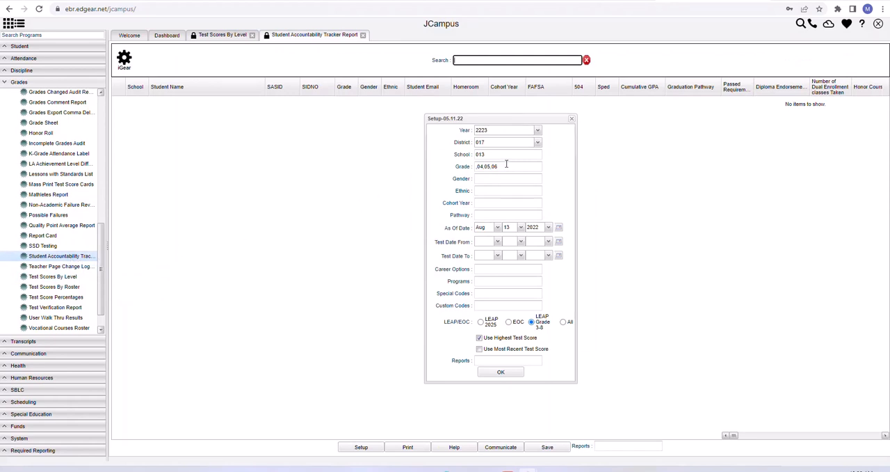
- Check the grade and school selections offered in the report setup
left_click(509, 167)
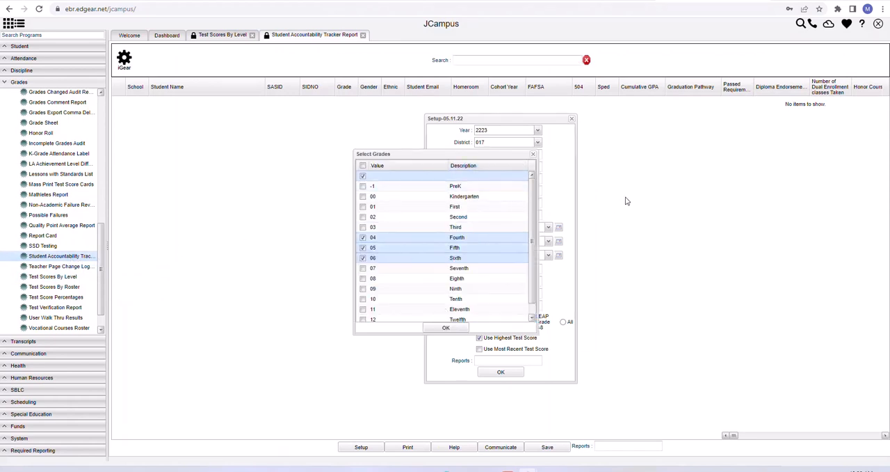
left_click(533, 153)
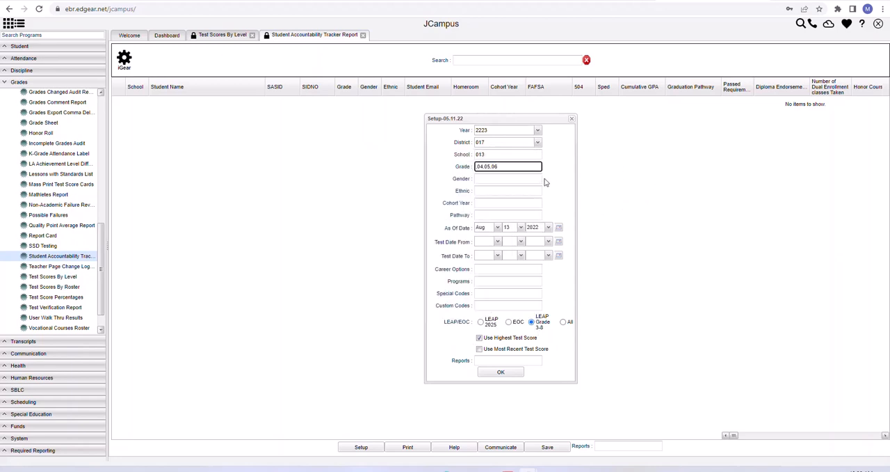
left_click(504, 154)
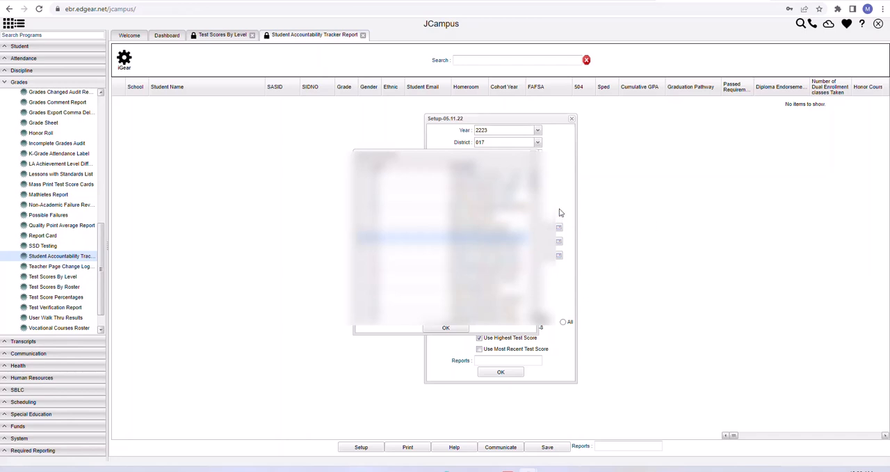
left_click(533, 153)
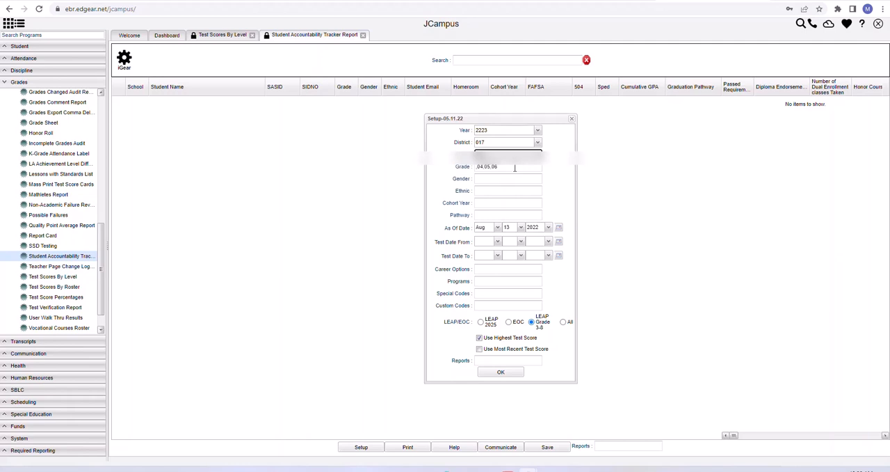
left_click(515, 167)
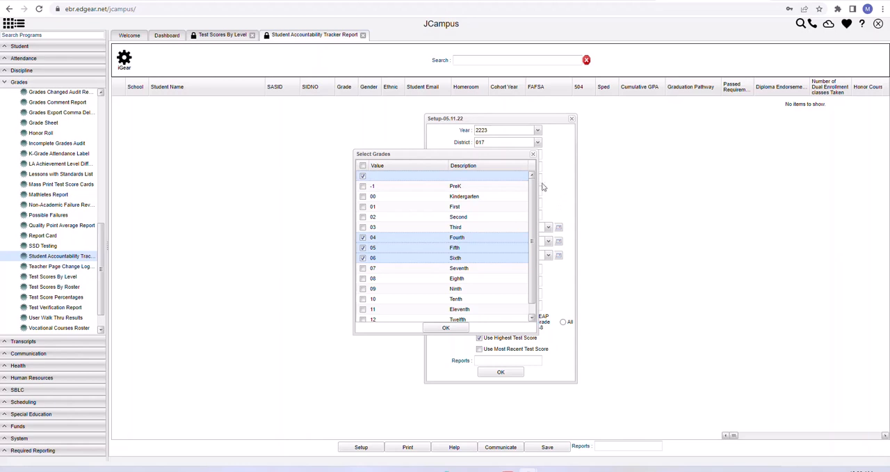
left_click(534, 154)
- Remove grade 06 from the report's grade filter, leaving grades 04 and 05 selected
left_click(520, 167)
left_click(362, 259)
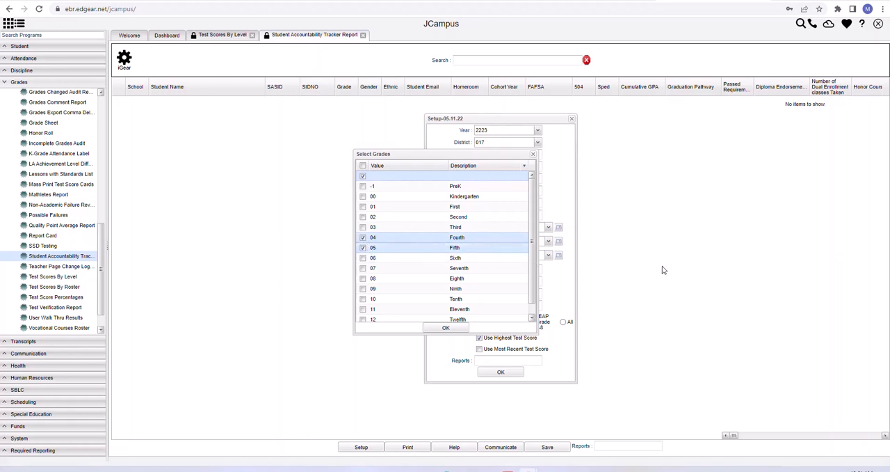
left_click(448, 328)
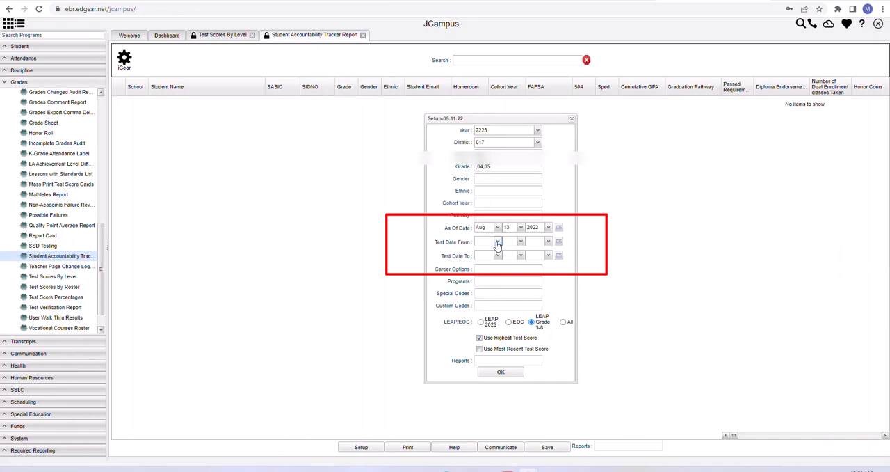
- Set the start of the report's test date range to Mar 1, 2022
left_click(497, 241)
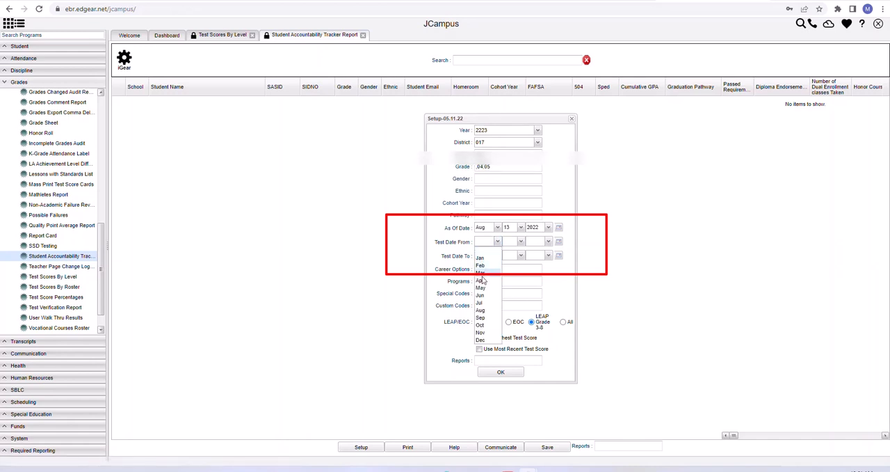
left_click(482, 274)
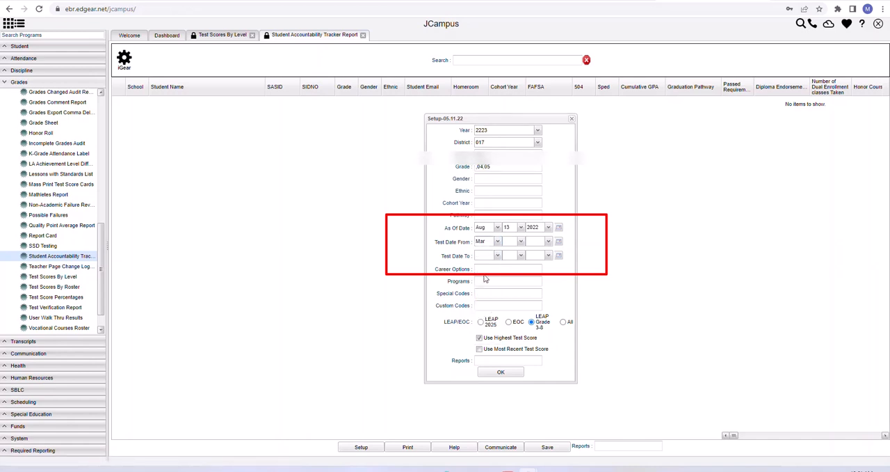
left_click(520, 242)
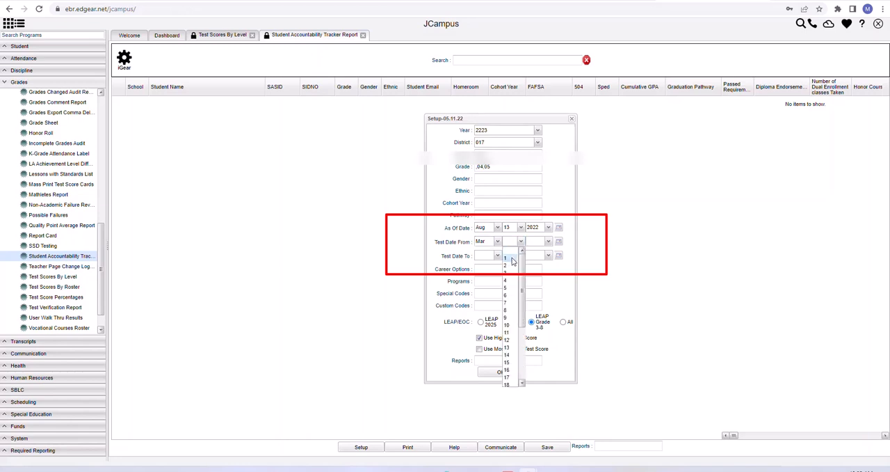
left_click(512, 259)
left_click(548, 242)
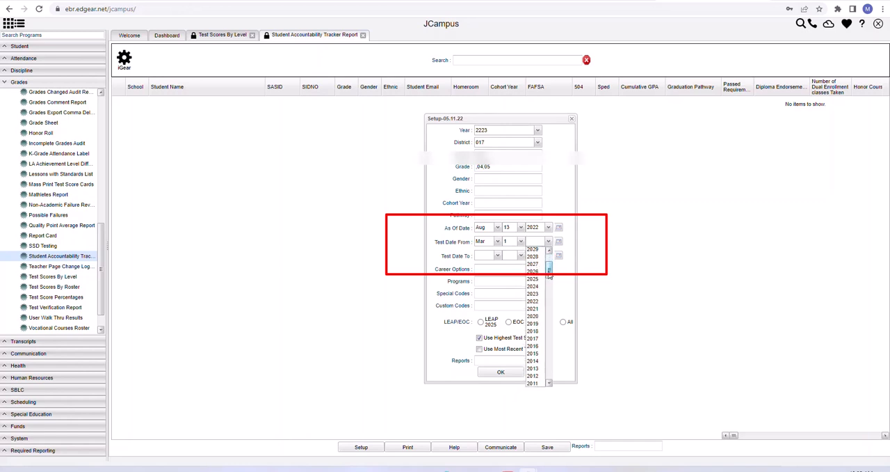
left_click(534, 301)
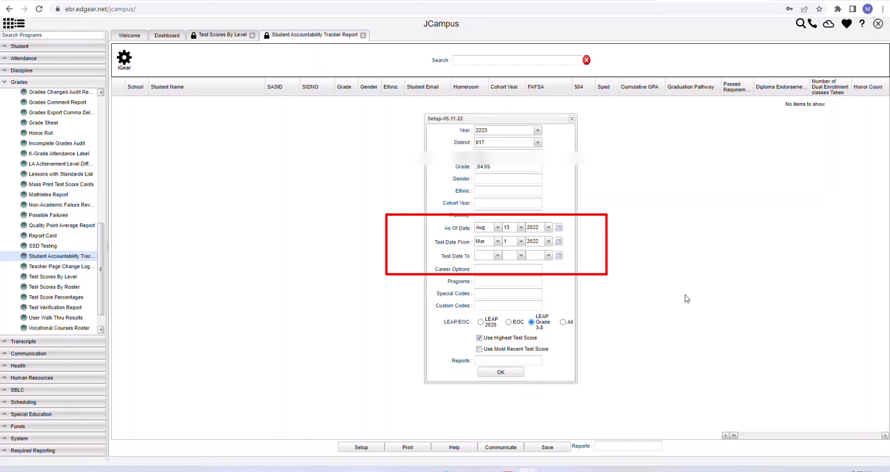
- Set the end of the report's test date range to Jun 5, 2022
left_click(498, 256)
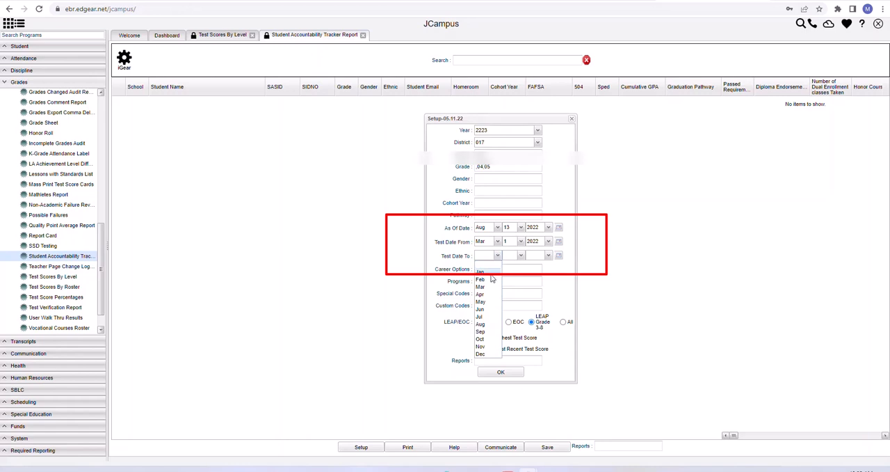
left_click(483, 310)
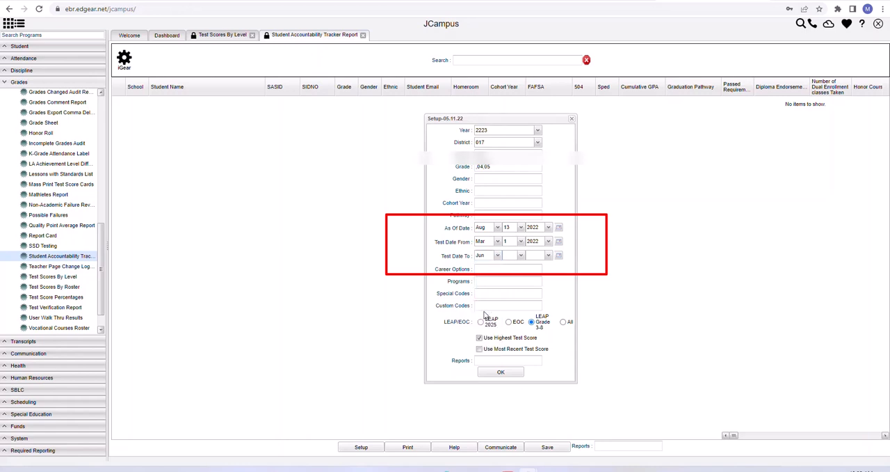
left_click(520, 255)
left_click(508, 302)
left_click(548, 255)
mouse_move(549, 278)
left_mouse_down()
mouse_move(549, 294)
mouse_move(551, 284)
left_mouse_up()
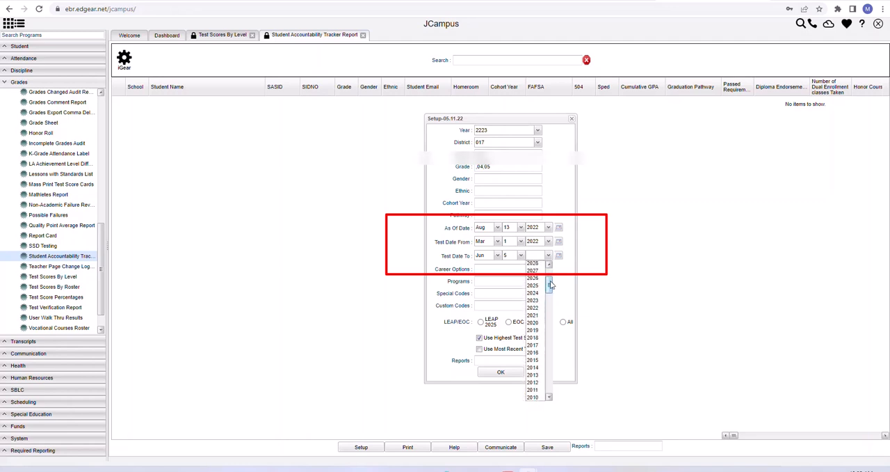
left_click(536, 315)
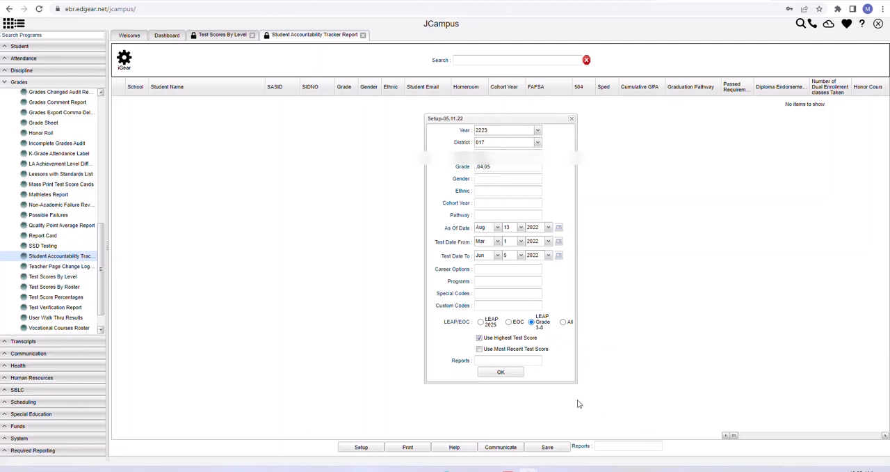
- Generate the report with the chosen setup and look across all of its columns
left_click(501, 373)
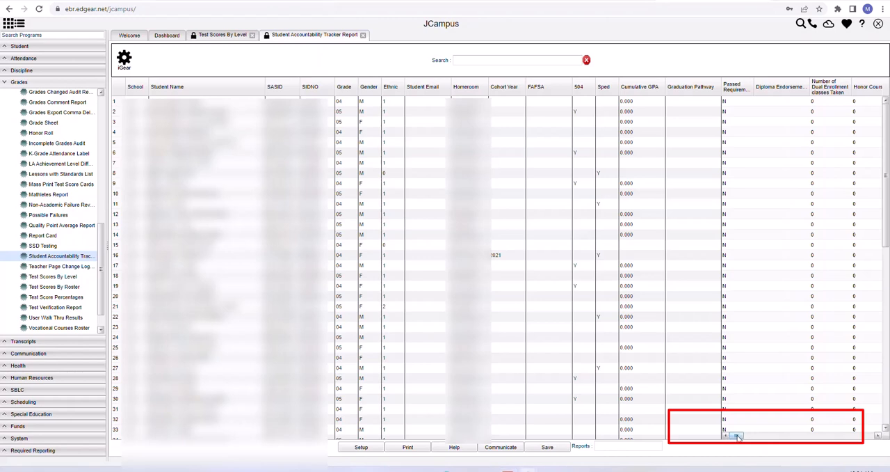
left_click_drag(737, 436, 843, 436)
left_click_drag(841, 436, 736, 441)
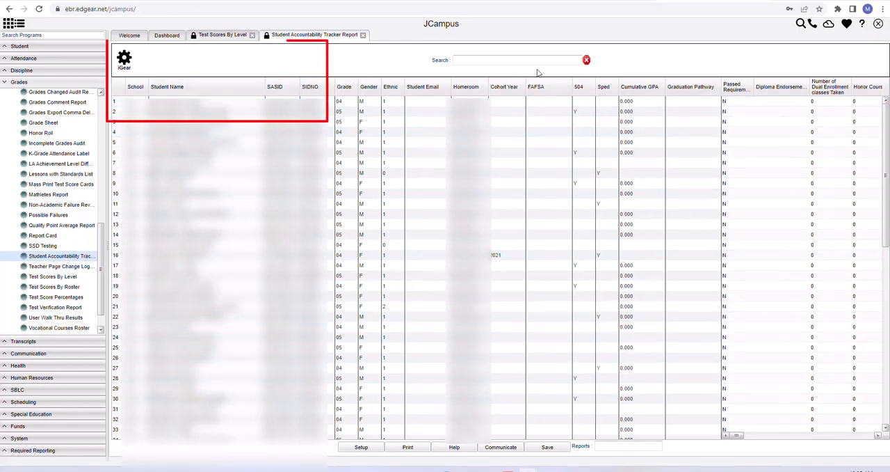
- Hide the Student Name, SASID, SIDNO and School columns from the report
left_click(261, 89)
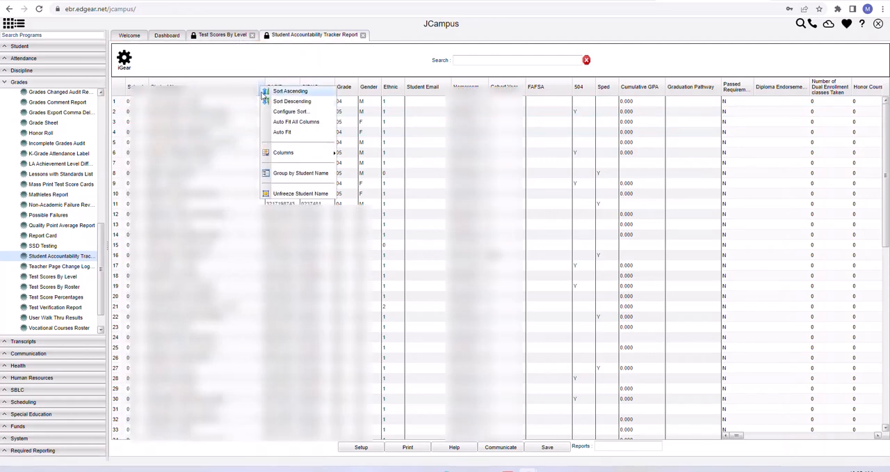
mouse_move(283, 154)
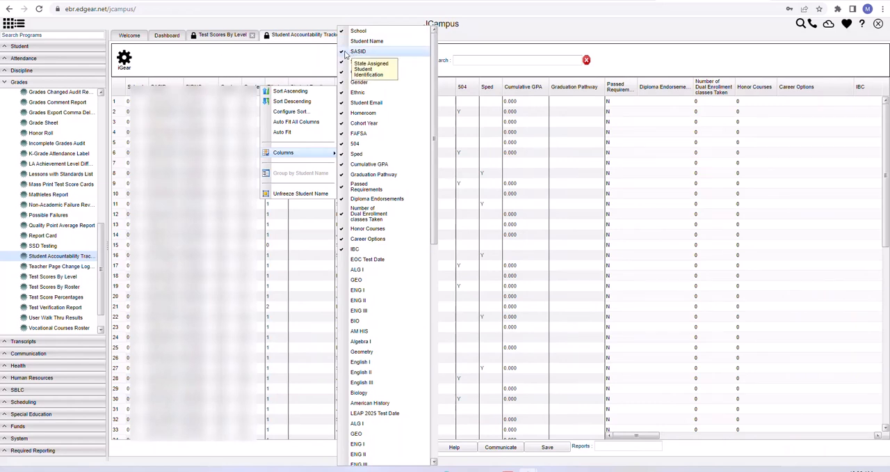
left_click(347, 53)
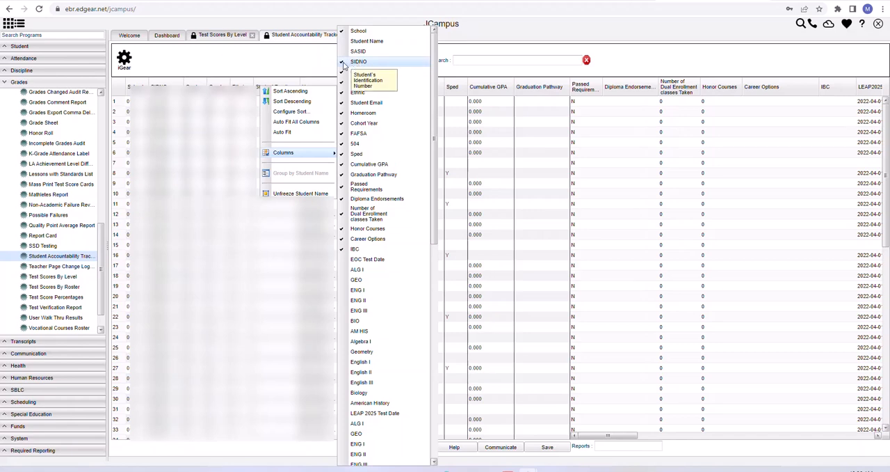
left_click(343, 63)
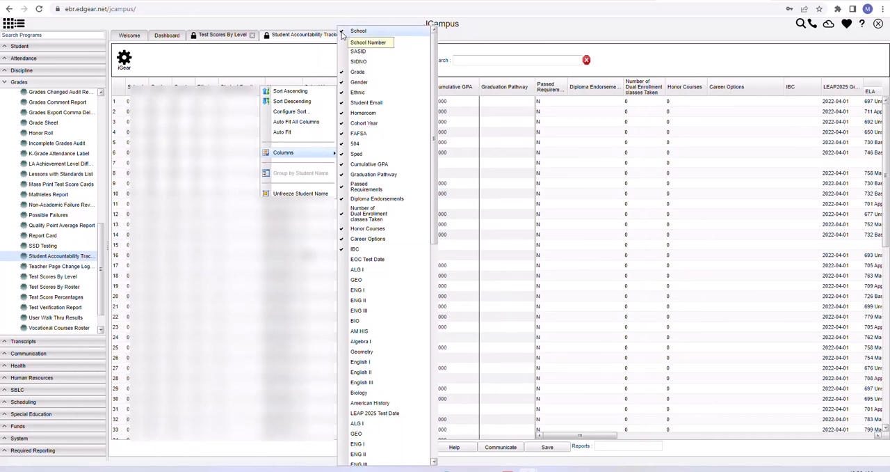
left_click(341, 31)
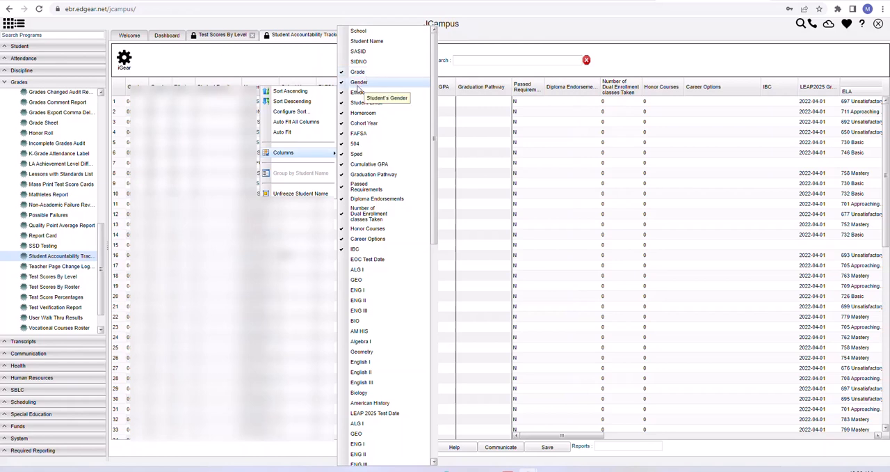
- Hide the Gender, Ethnic, Student Email, Homeroom, Cohort Year and FAFSA columns, keeping Grade
left_click(358, 84)
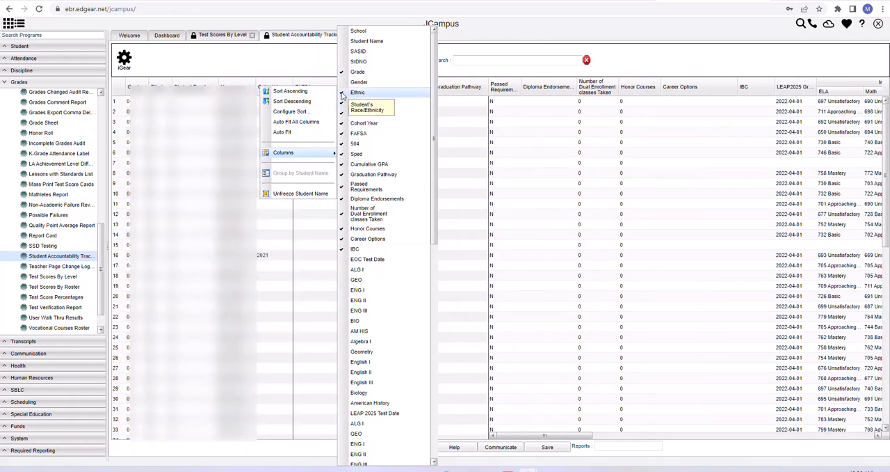
left_click(358, 92)
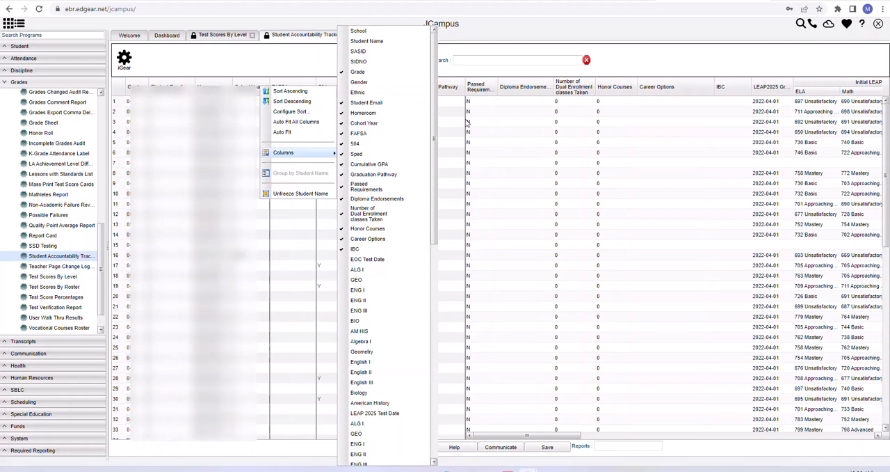
left_click(362, 103)
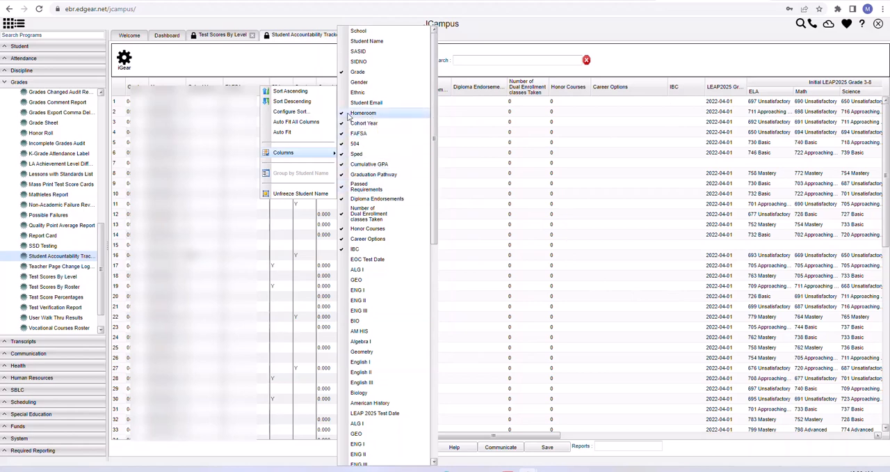
left_click(344, 123)
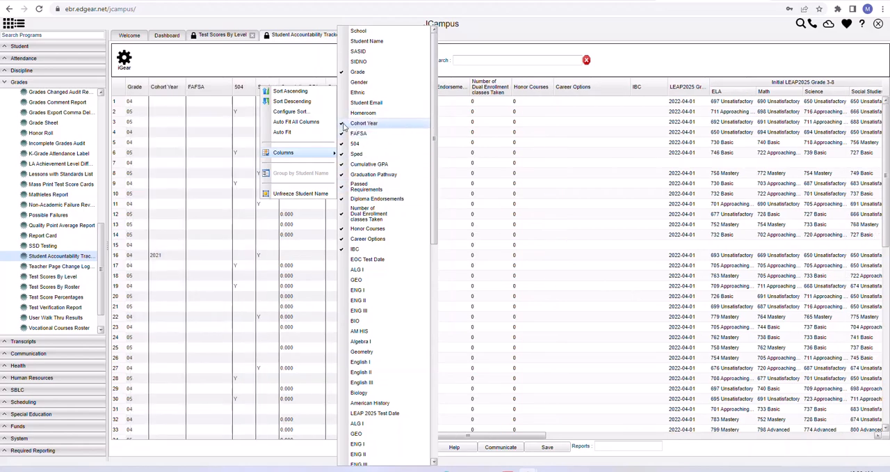
left_click(344, 124)
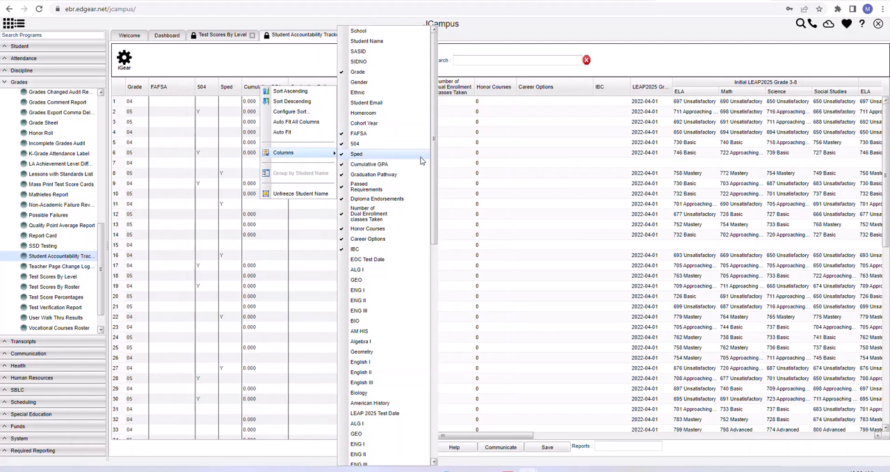
left_click(343, 134)
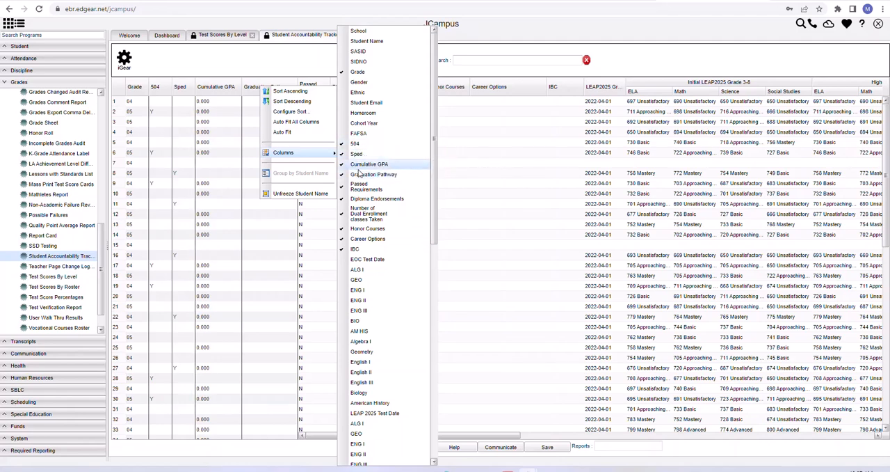
- Hide the Cumulative GPA, Graduation Pathway, Passed Requirements, Diploma Endorsements and Number of Dual Enrollment classes Taken columns, keeping 504 and Sped
left_click(343, 164)
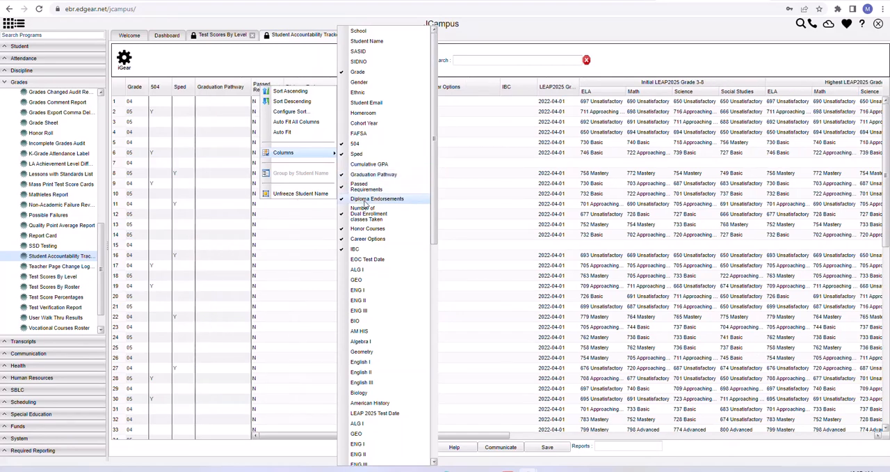
left_click(343, 188)
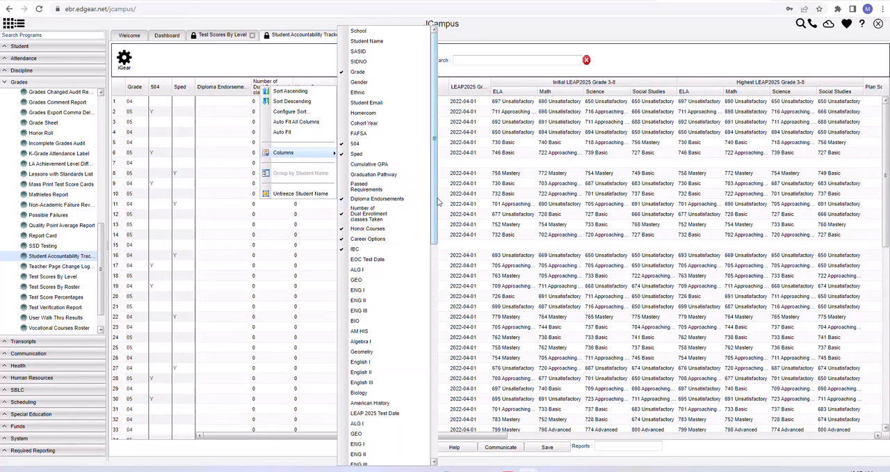
left_click(379, 199)
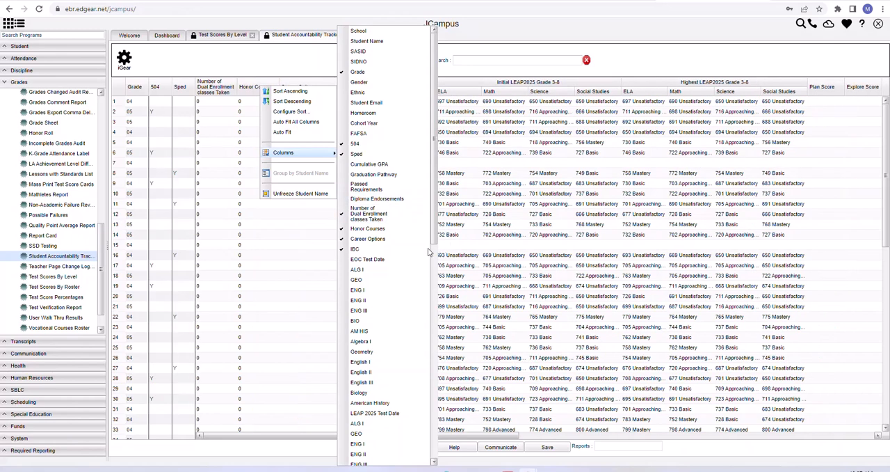
left_click(372, 217)
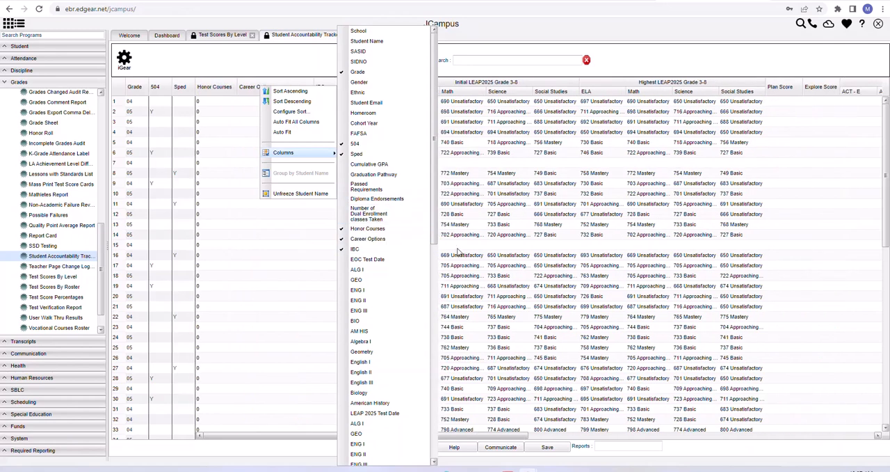
- Hide the Honor Courses, Career Options and IBC columns
left_click(368, 228)
left_click(368, 239)
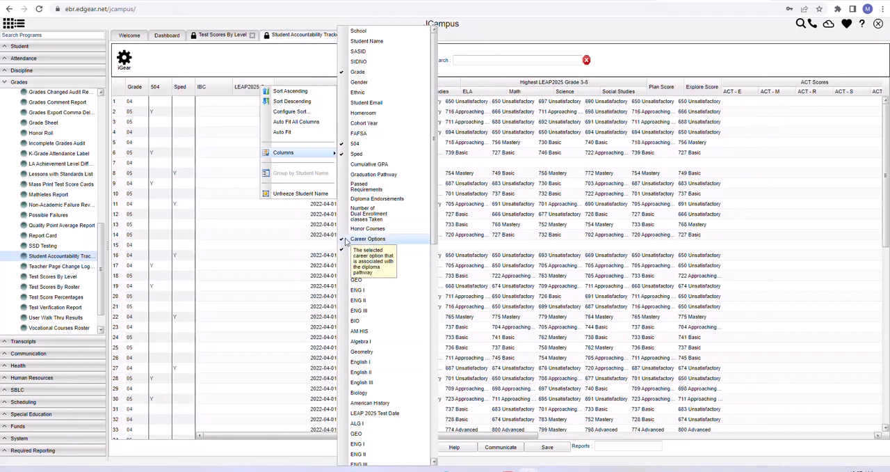
left_click(356, 249)
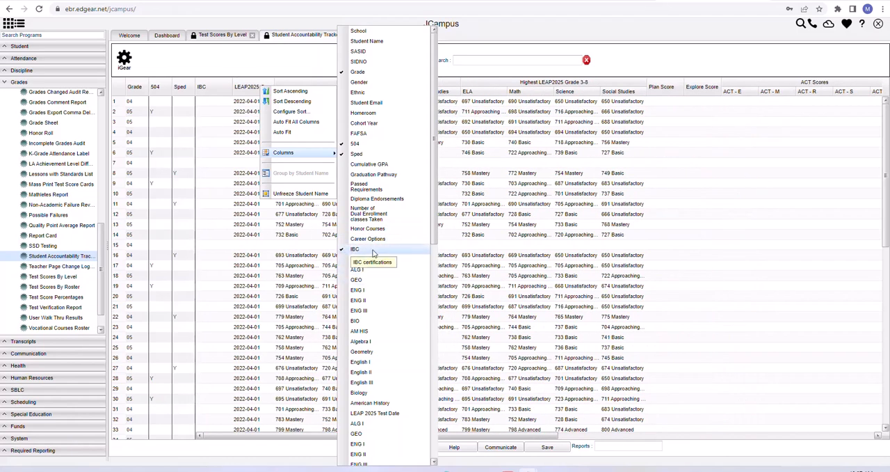
- Hide the whole Initial LEAP2025 Grade 3-8 column group, keeping the LEAP2025 Grade 3-8 Test Date
scroll(435, 218, "down", 3)
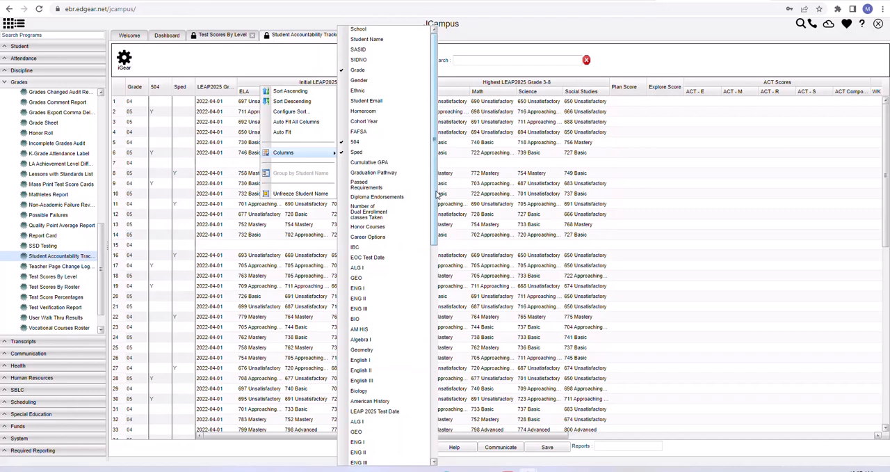
scroll(437, 217, "down", 3)
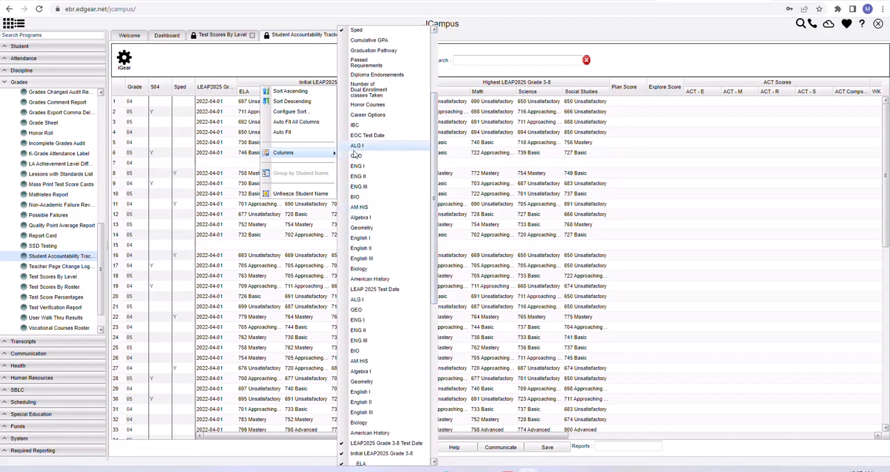
scroll(441, 230, "down", 3)
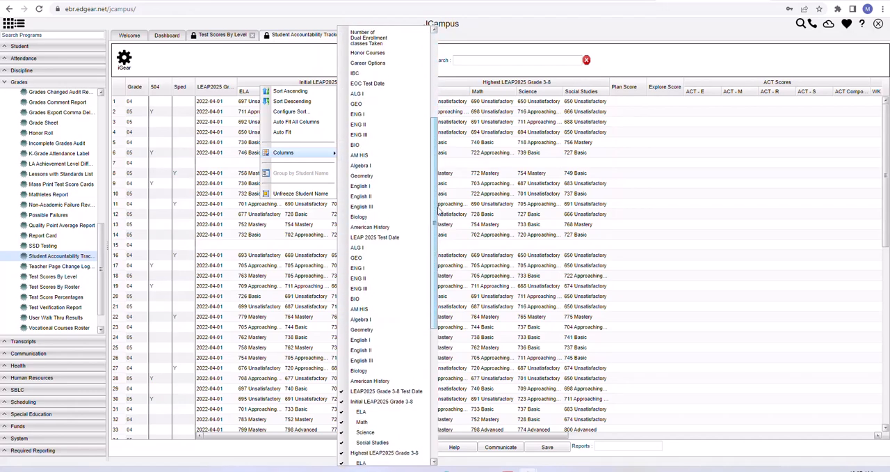
left_click_drag(441, 230, 430, 324)
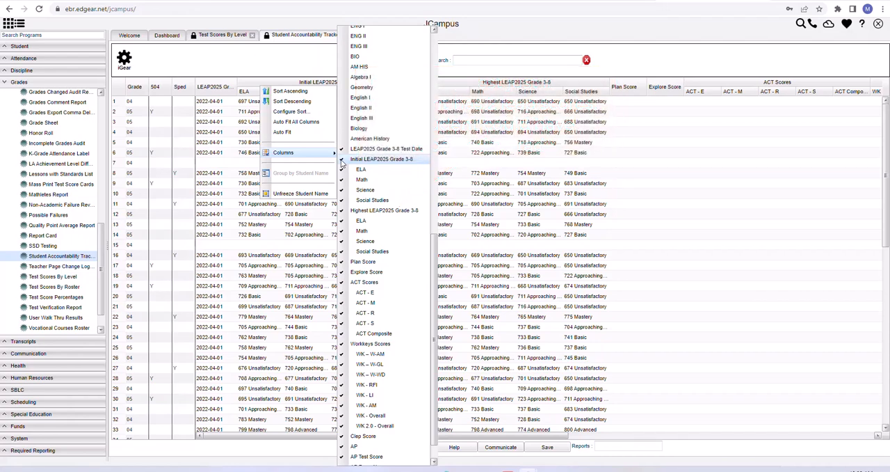
left_click(341, 160)
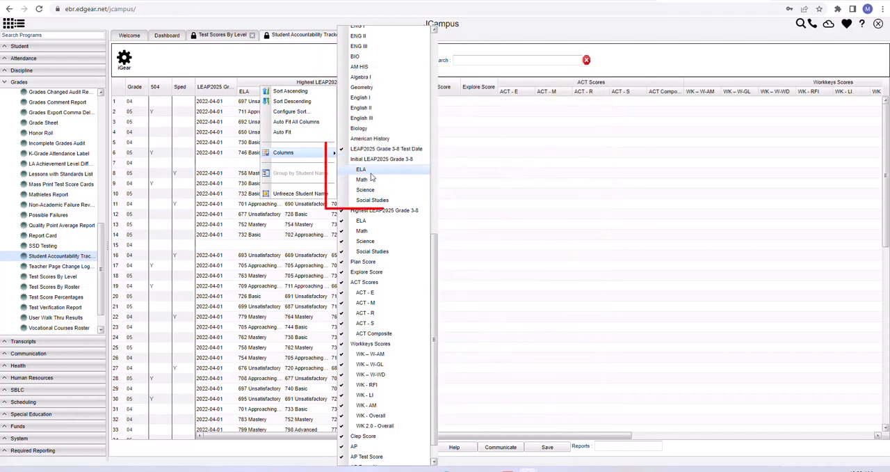
- Hide Math, Science and Social Studies under Highest LEAP2025 Grade 3-8, leaving only ELA in that group
left_click(363, 230)
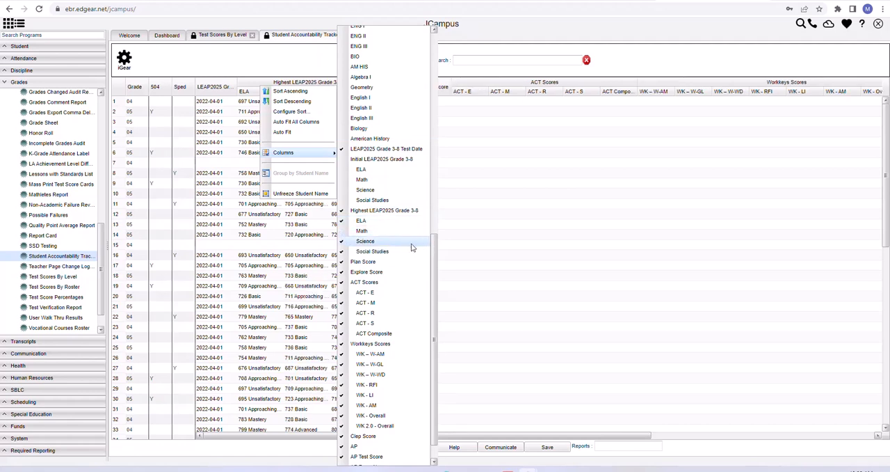
left_click(346, 242)
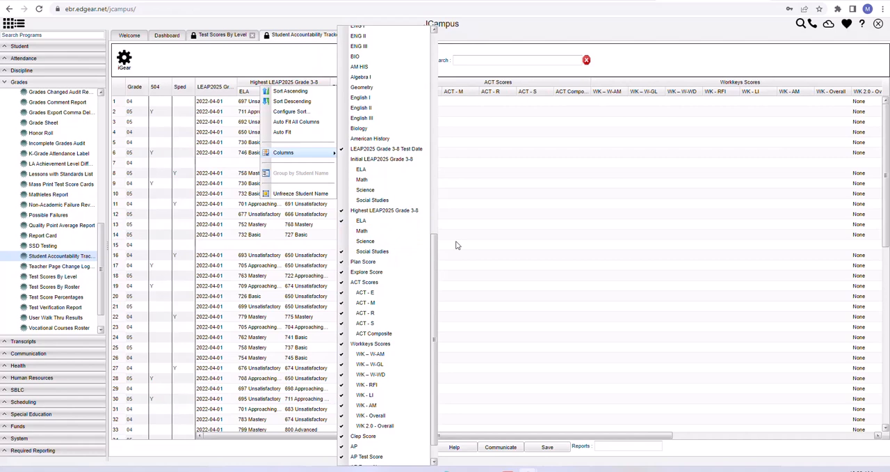
left_click(362, 253)
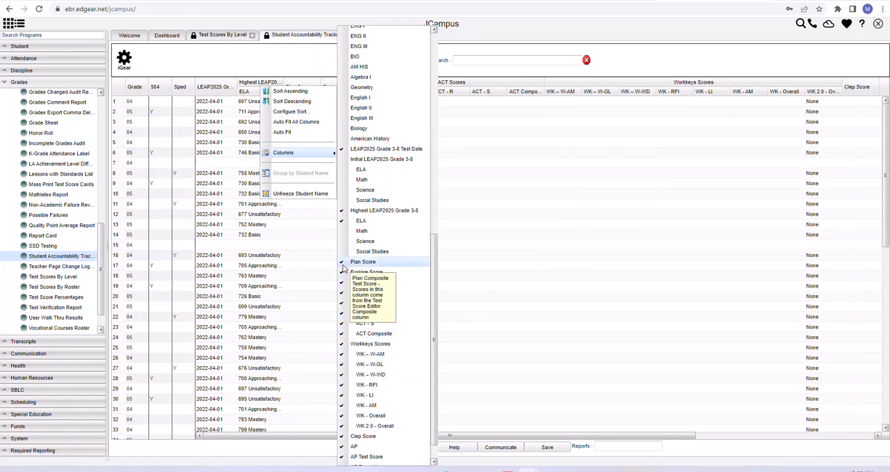
- Hide the Plan Score and Explore Score columns and the entire ACT Scores and Workkeys Scores groups
left_click(343, 265)
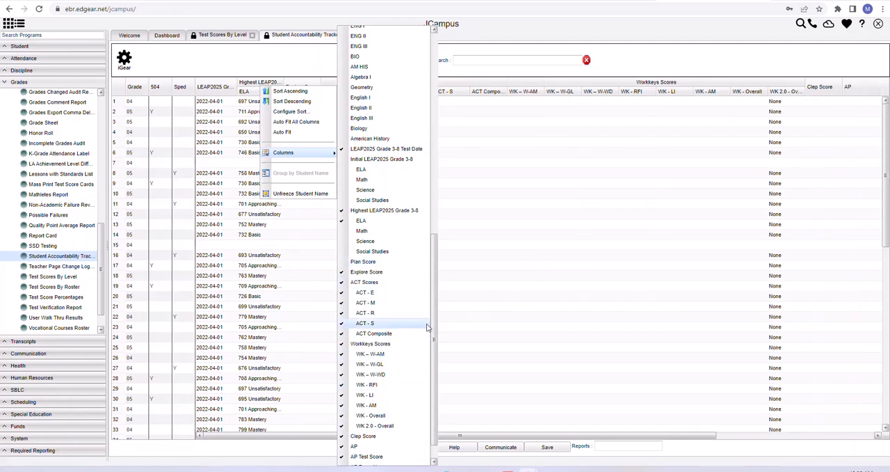
left_click(344, 275)
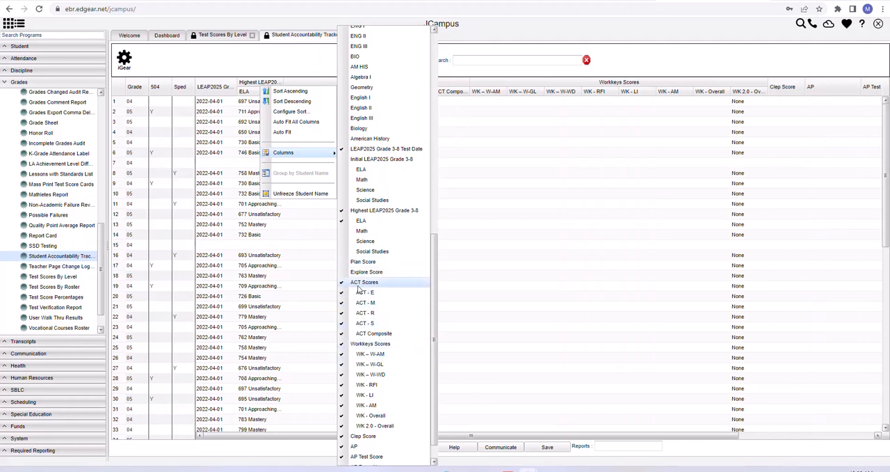
left_click(345, 284)
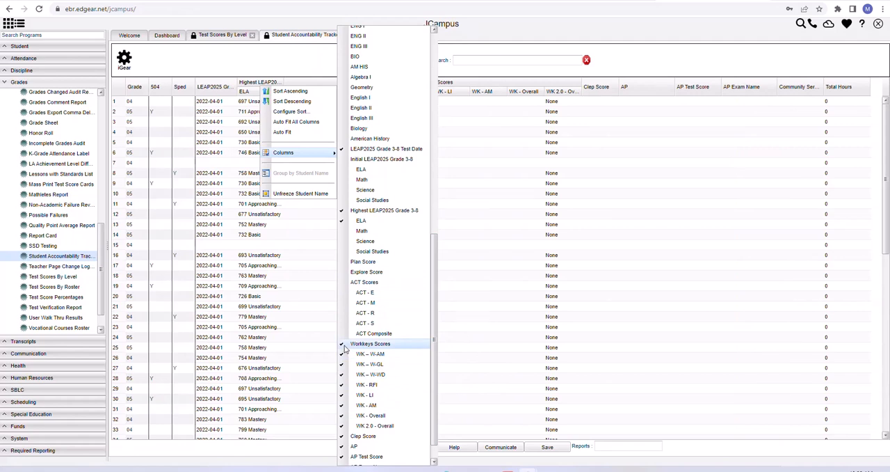
left_click(345, 344)
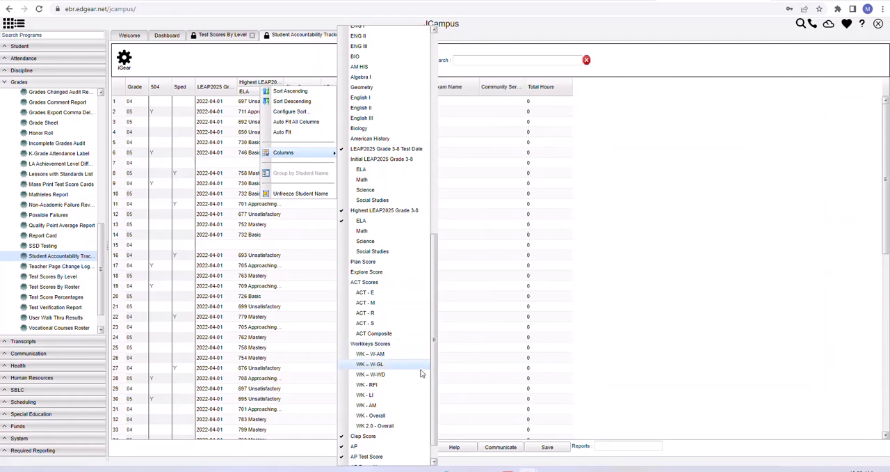
- Hide the Clep Score, AP, AP Test Score, AP Exam Name, Community Service Hrs and Total Hours columns
left_click(348, 438)
left_click(348, 448)
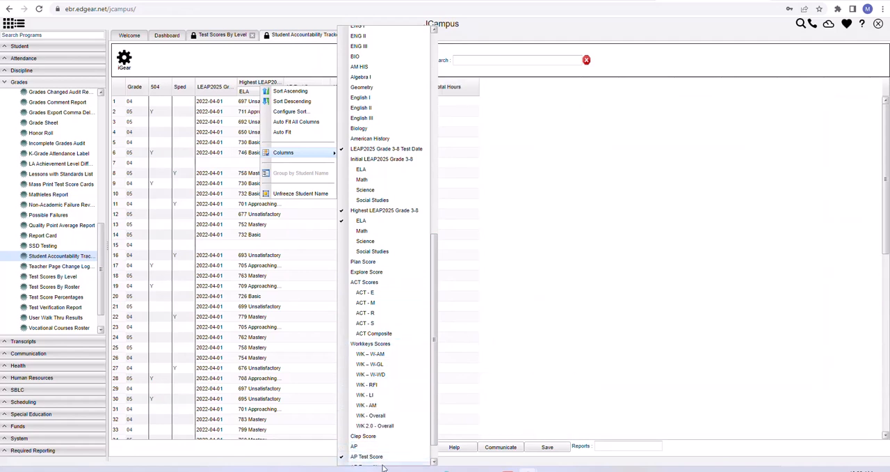
scroll(376, 451, "down", 1)
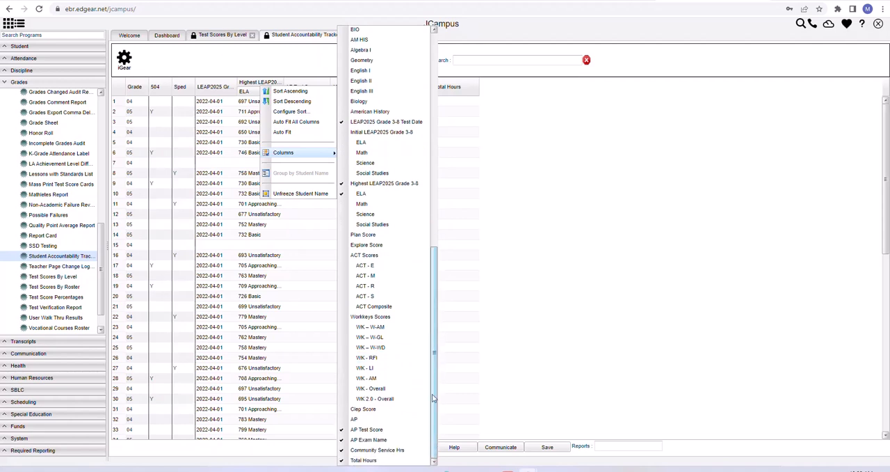
left_click(345, 430)
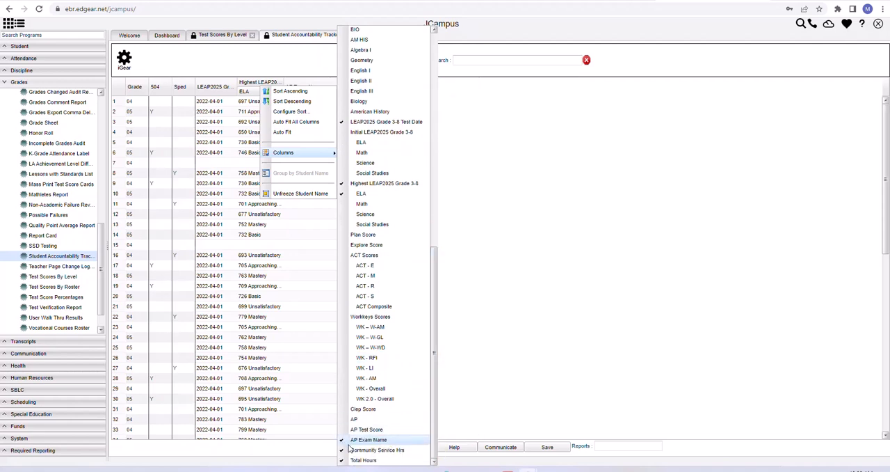
left_click(344, 441)
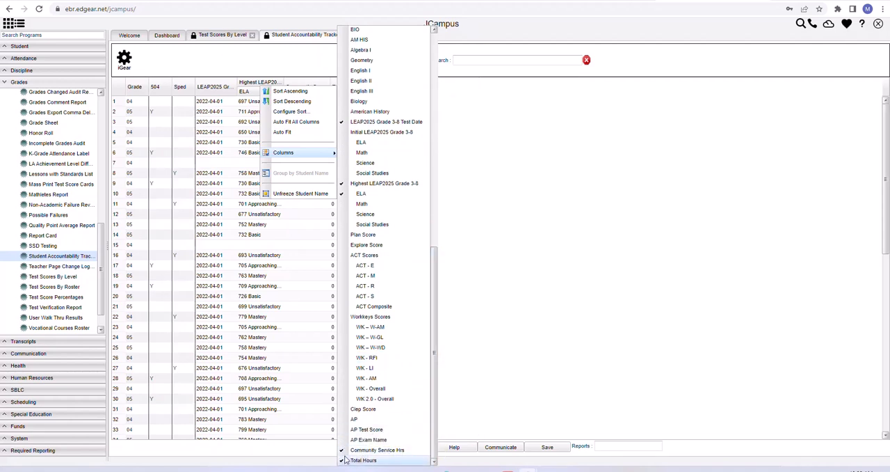
left_click(344, 451)
left_click(345, 460)
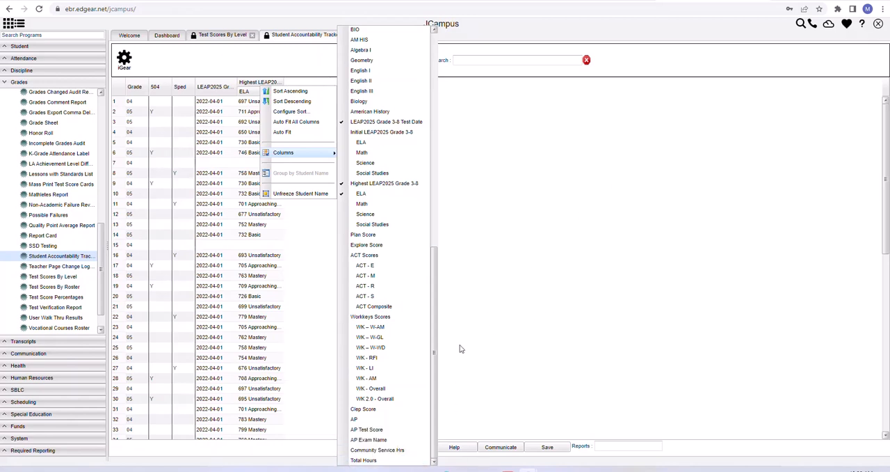
left_click_drag(439, 329, 428, 107)
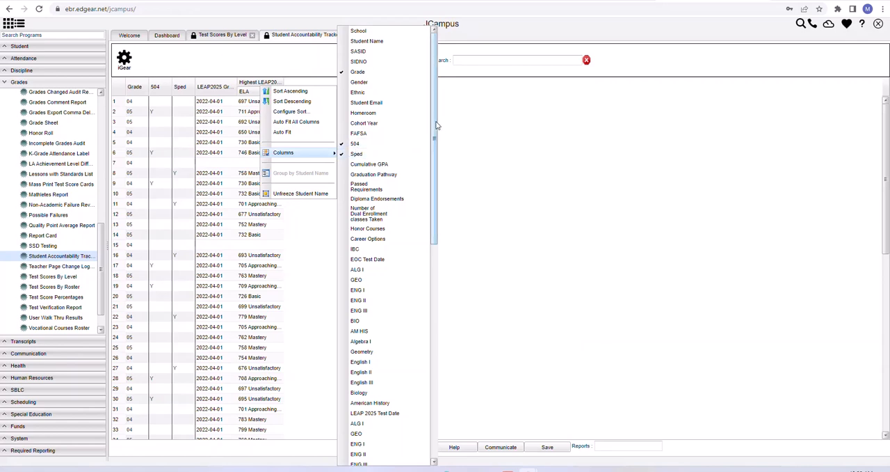
- Review the report's column list through Community Service Hrs and close it
left_click_drag(435, 141, 440, 341)
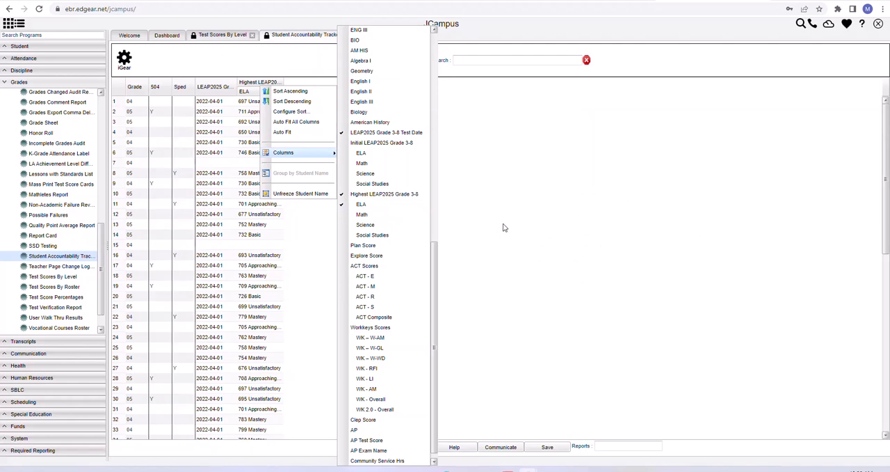
left_click(560, 213)
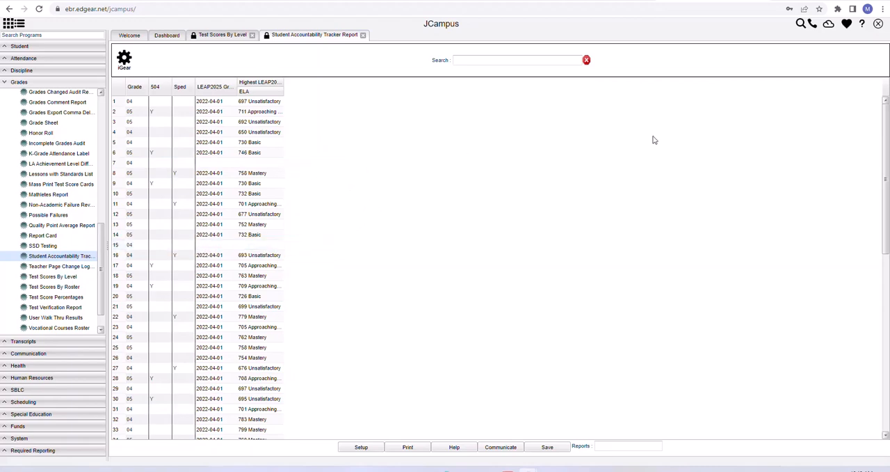
- Switch to the ANET literacy screener Implementation Plan PDF, enlarge it to 150%, and read the Grades 4 – 8 screening criteria
left_click_drag(889, 47, 356, 19)
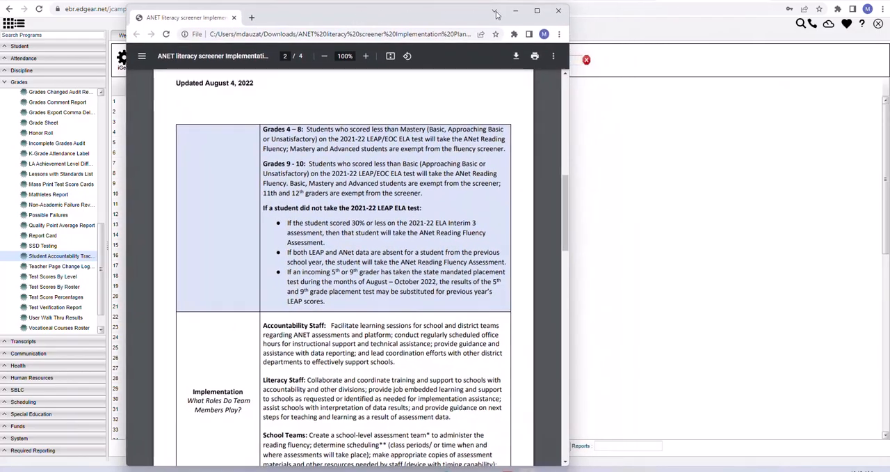
left_click(540, 12)
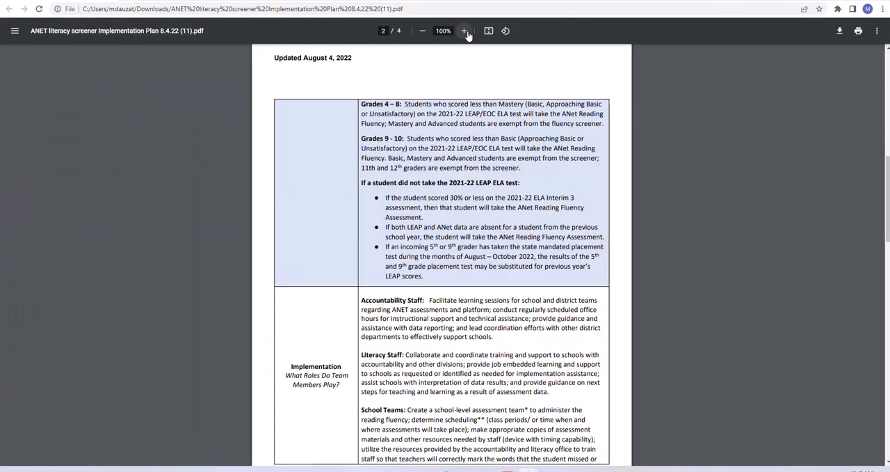
left_click(464, 30)
left_click(465, 30)
left_click(465, 31)
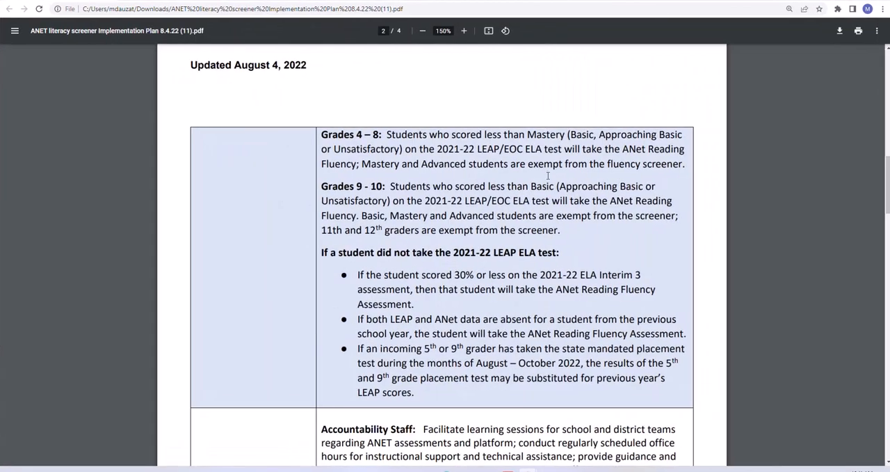
scroll(540, 252, "down", 3)
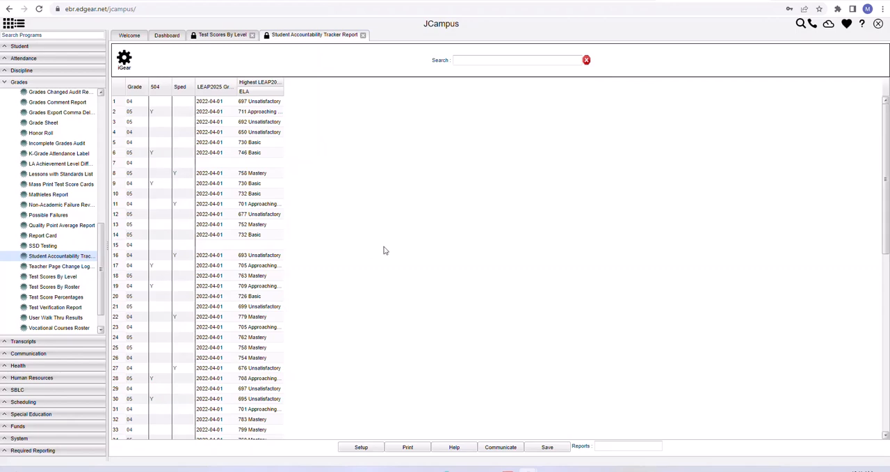
- Return to the implementation plan PDF, read the rules for students who did not take the 2021-22 LEAP ELA test, and move it off the report
left_click_drag(889, 42, 327, 24)
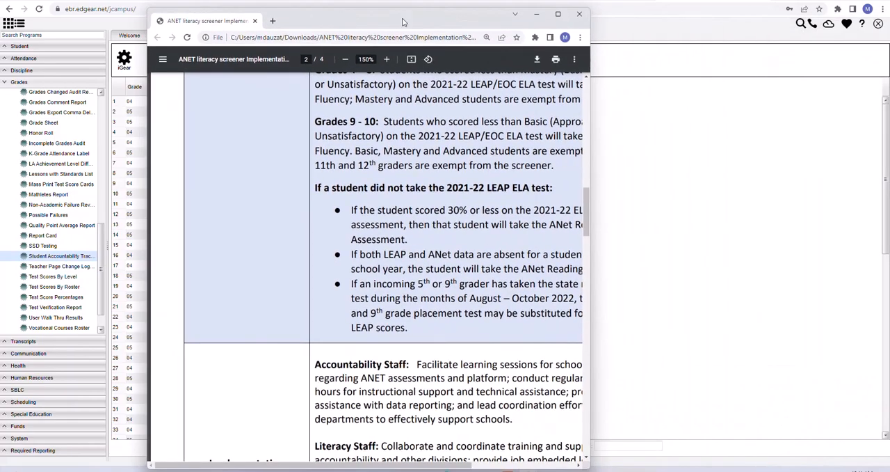
left_click(557, 13)
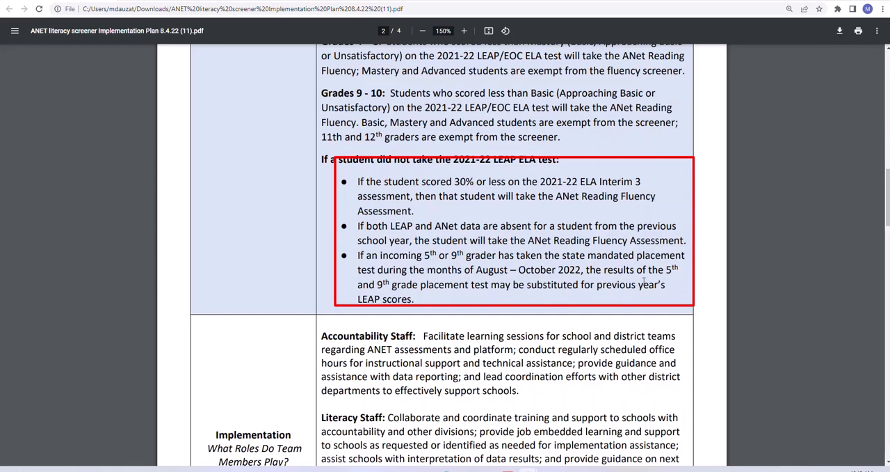
left_click_drag(557, 1, 889, 2)
left_click(383, 344)
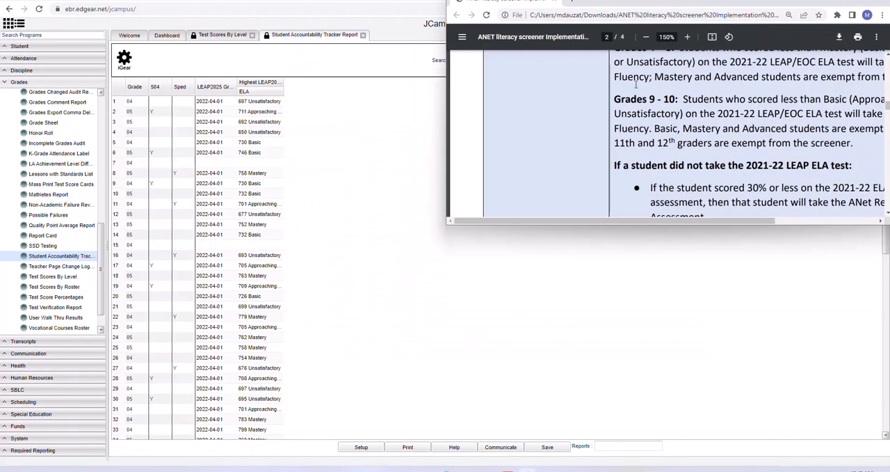
left_click_drag(656, 1, 889, 1)
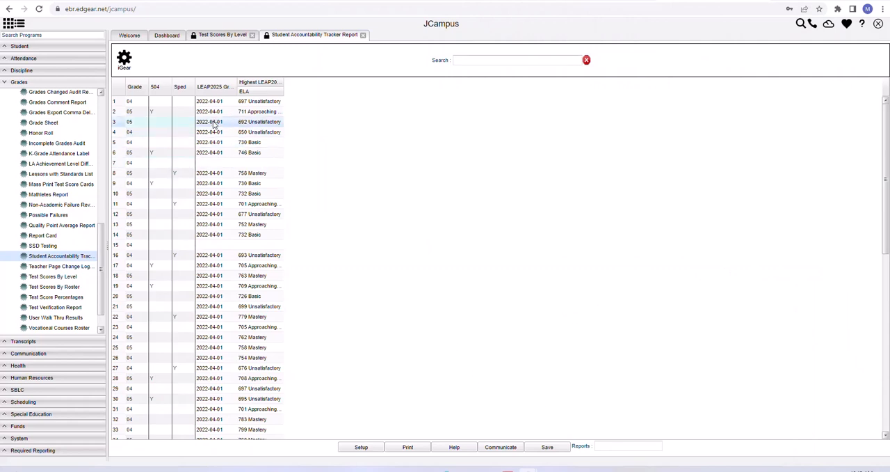
- Export the Student Accountability Tracker Report as an XLS spreadsheet, keeping the Landscape and Letter paper options
left_click(409, 449)
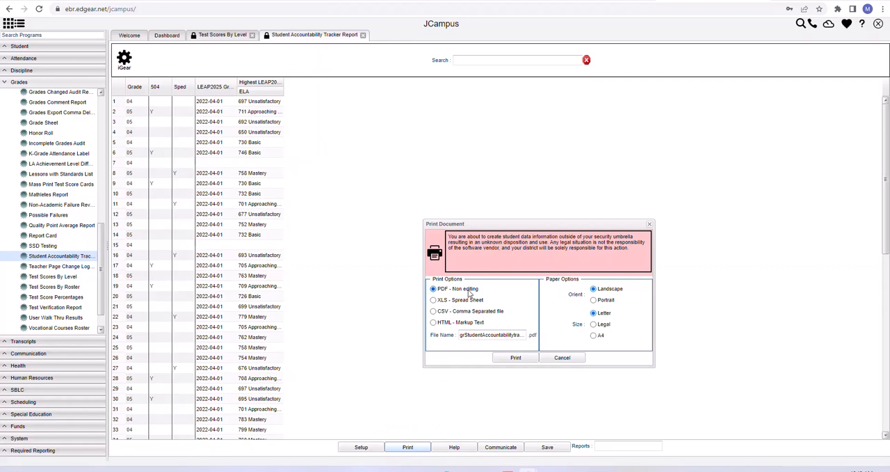
left_click(434, 300)
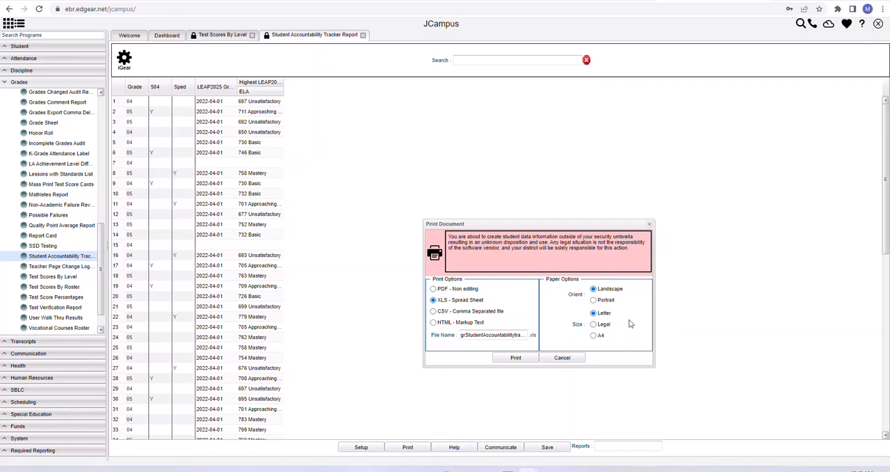
left_click(515, 357)
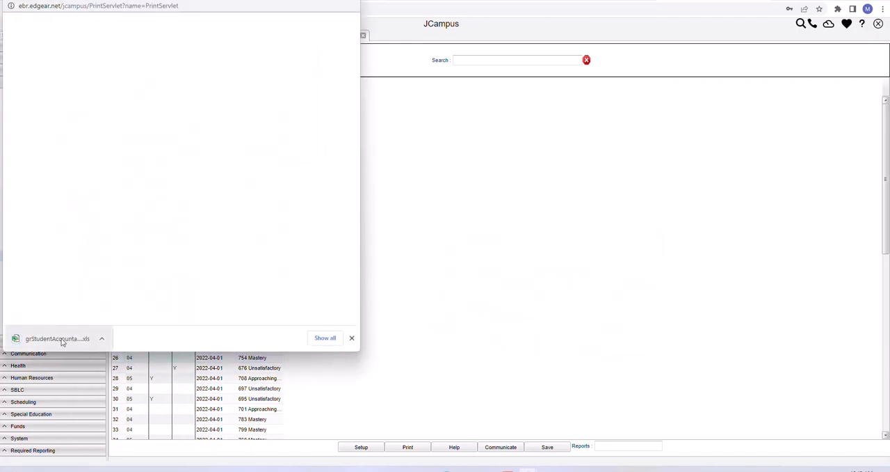
- Open the exported tracker spreadsheet in Excel, enable editing, and enlarge the sheet to 110% in a maximized window
left_click(64, 339)
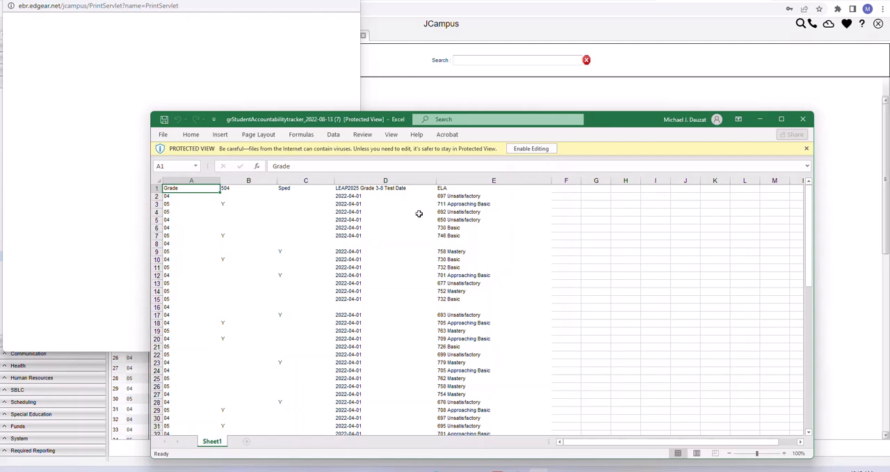
left_click(531, 148)
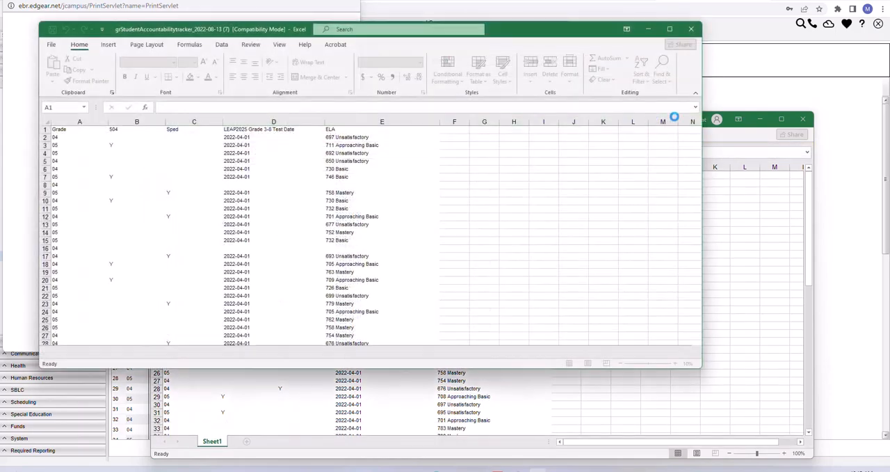
left_click(670, 29)
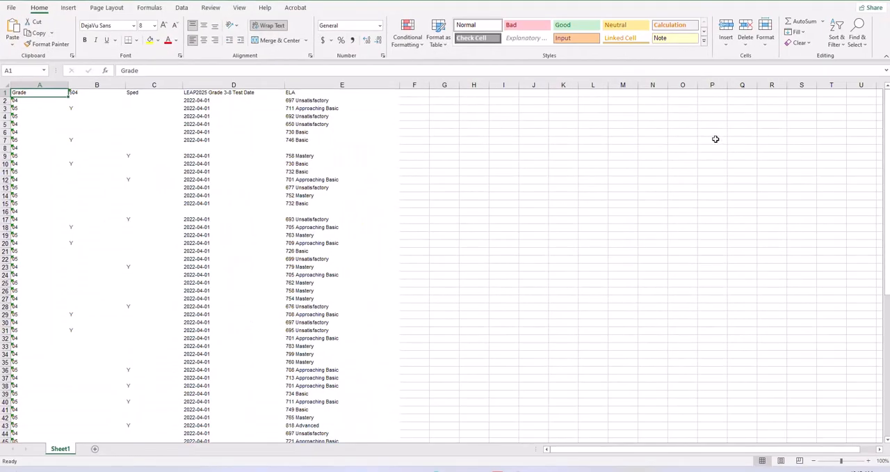
left_click(869, 461)
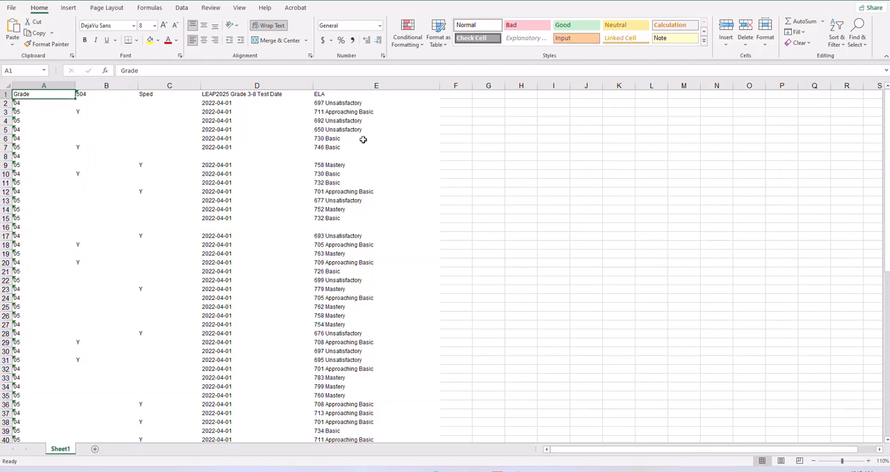
- Select the whole sheet and add filters to its header row
left_click(5, 86)
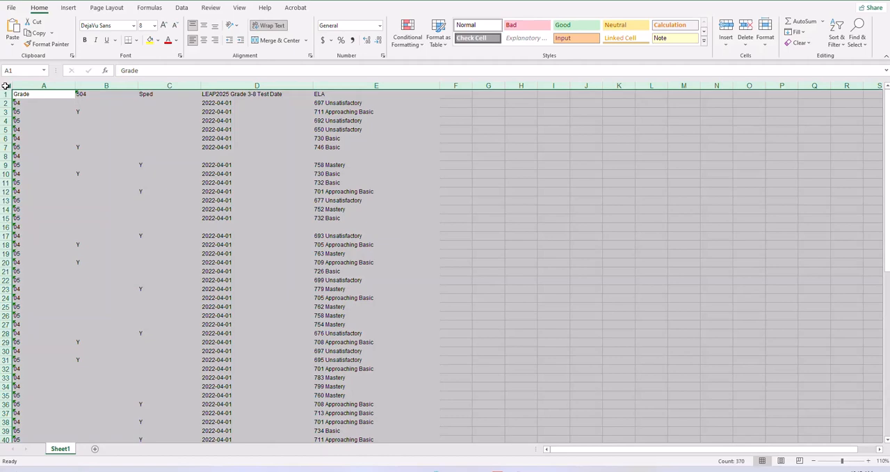
left_click(181, 8)
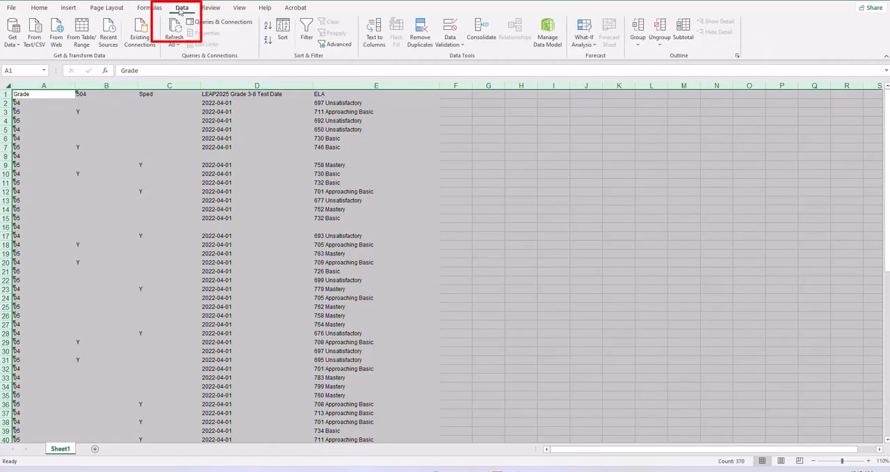
left_click(306, 40)
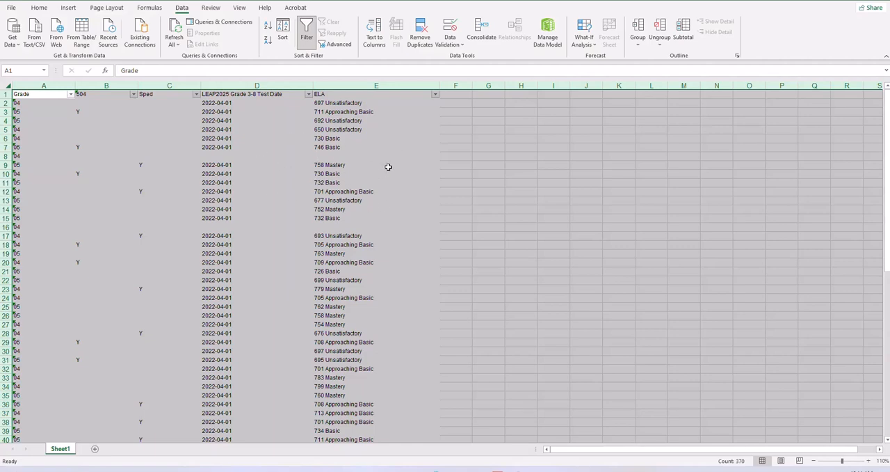
- Sort the sheet by the ELA column from A to Z and clear the whole-sheet selection
left_click(434, 96)
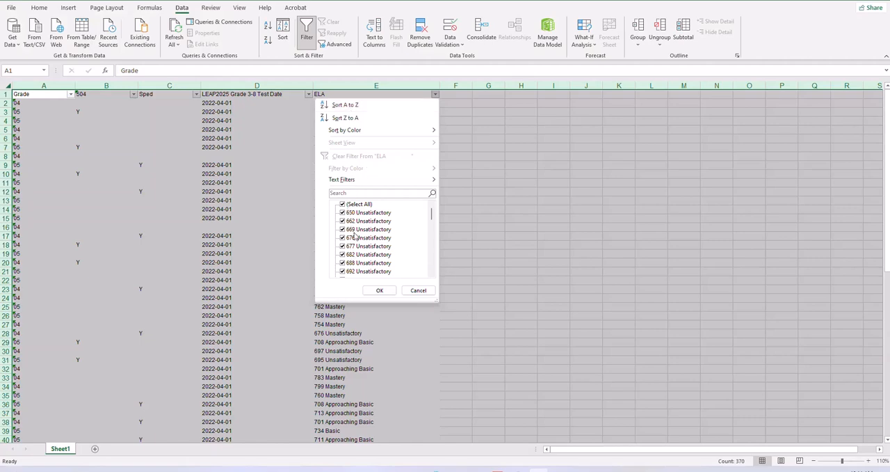
left_click(348, 105)
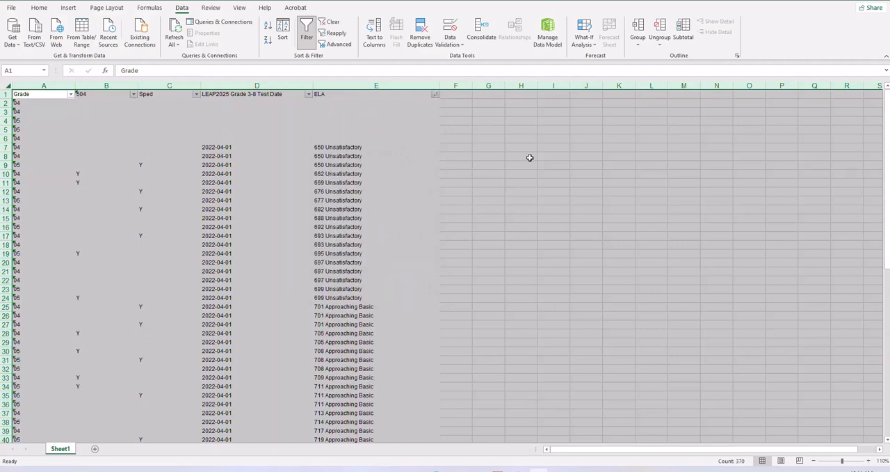
left_click(557, 156)
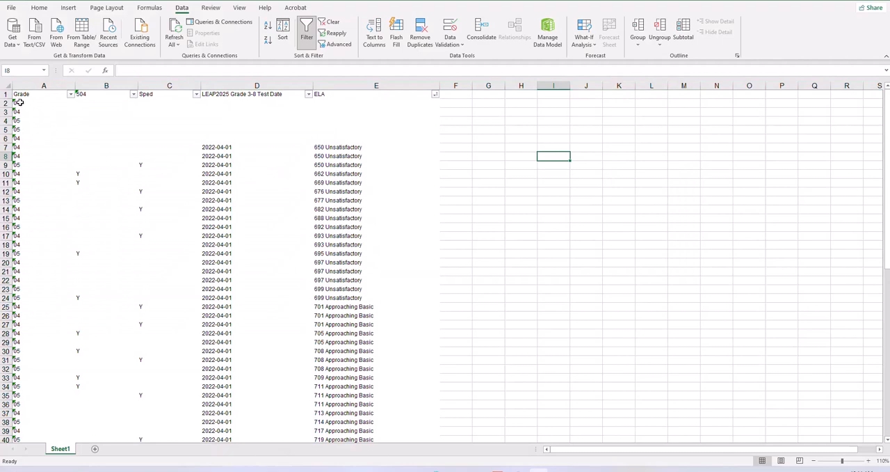
- Highlight rows 2 to 6, which lack an ELA score, and narrow the selection to the grade 05 rows 4 and 5
left_click_drag(20, 104, 11, 139)
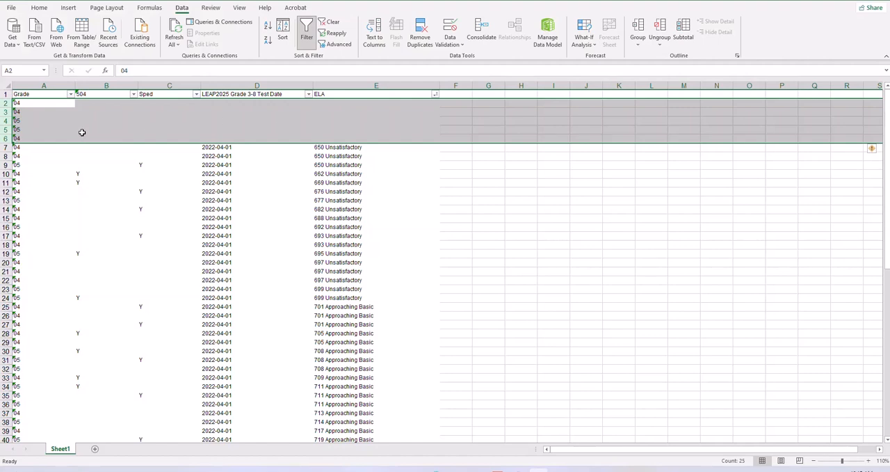
left_click(23, 121)
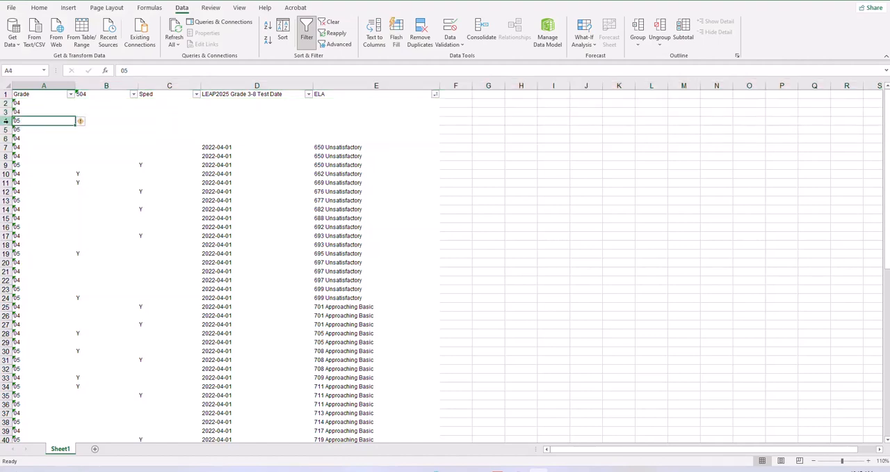
left_click_drag(5, 121, 7, 130)
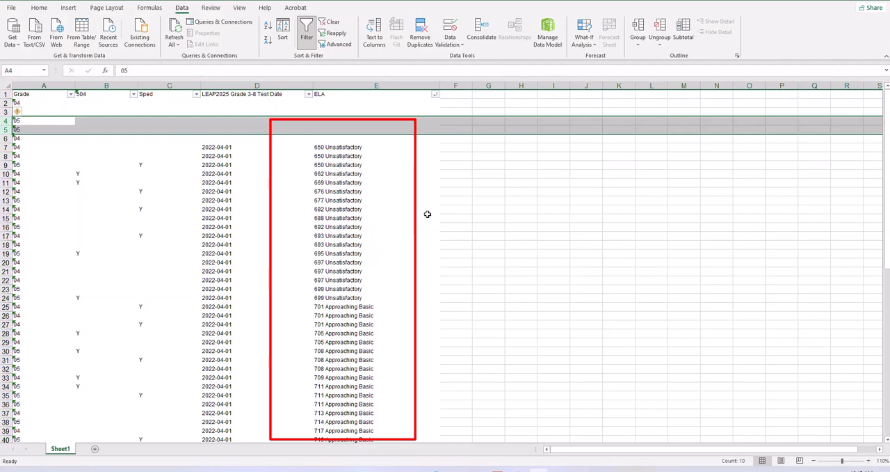
- Examine the sorted ELA scores down the sheet and highlight the unscored grade 04 rows 2 and 3
scroll(429, 212, "down", 4)
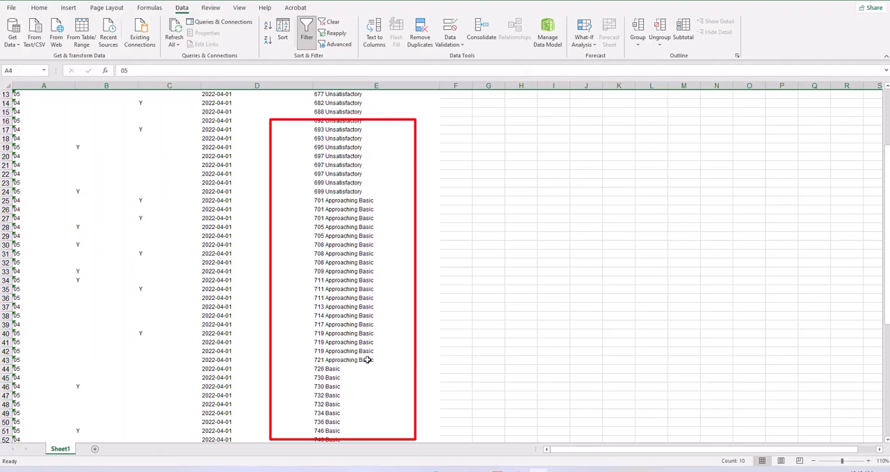
scroll(413, 225, "down", 6)
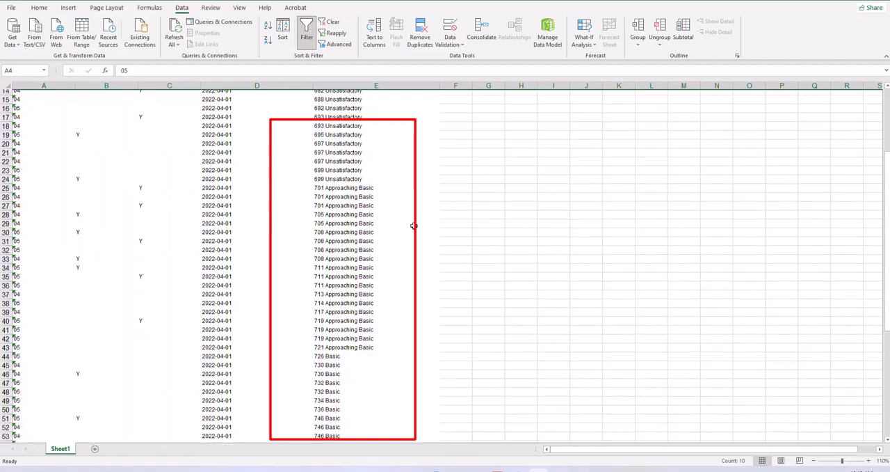
scroll(416, 219, "down", 1)
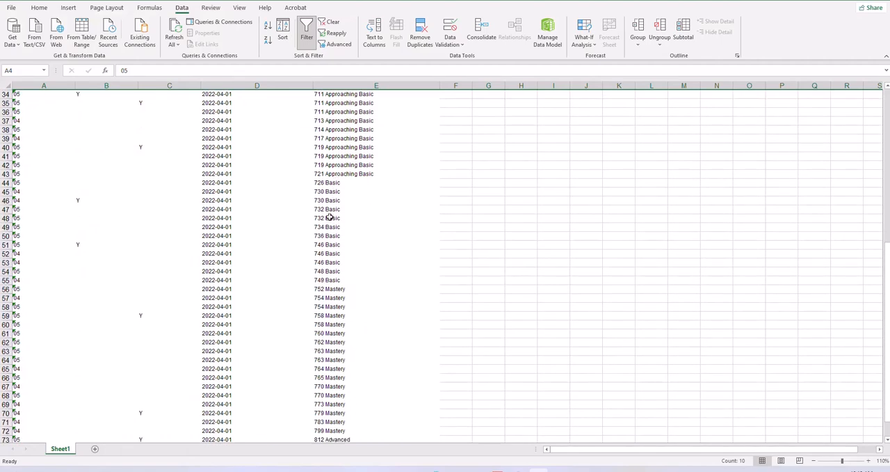
scroll(466, 199, "up", 11)
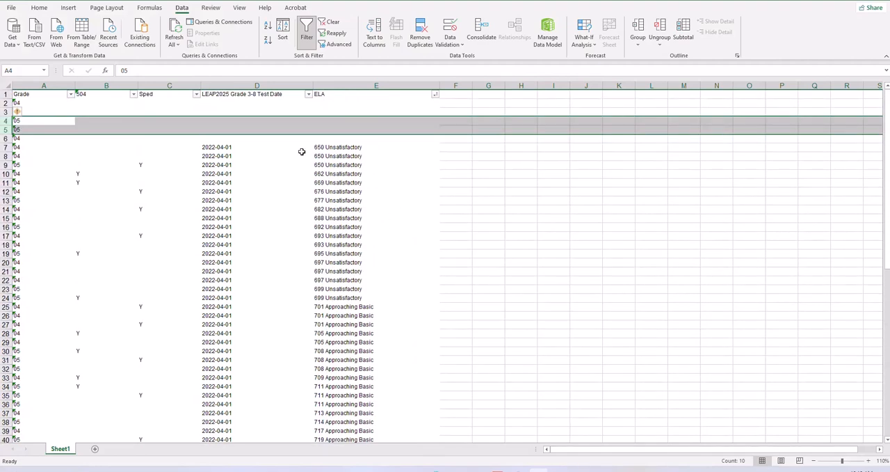
left_click(7, 103)
left_click_drag(6, 103, 6, 112)
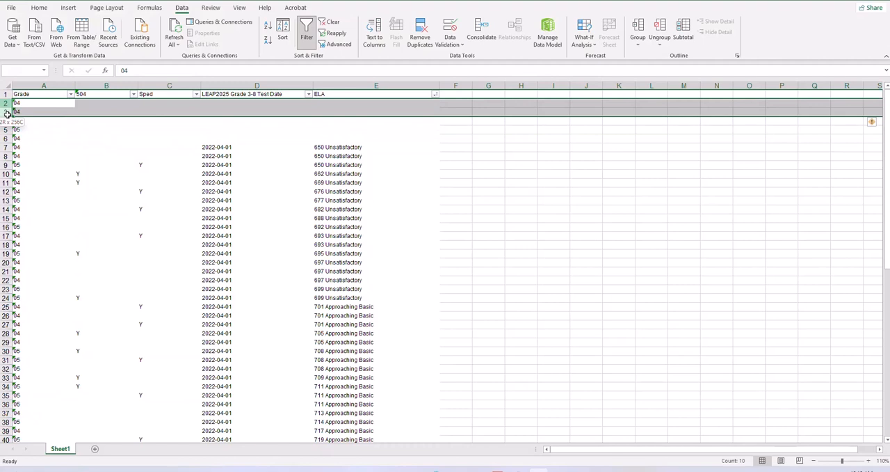
- Select the ELA cells from the blank scores through the last Basic score, E2:E55
left_click(332, 102)
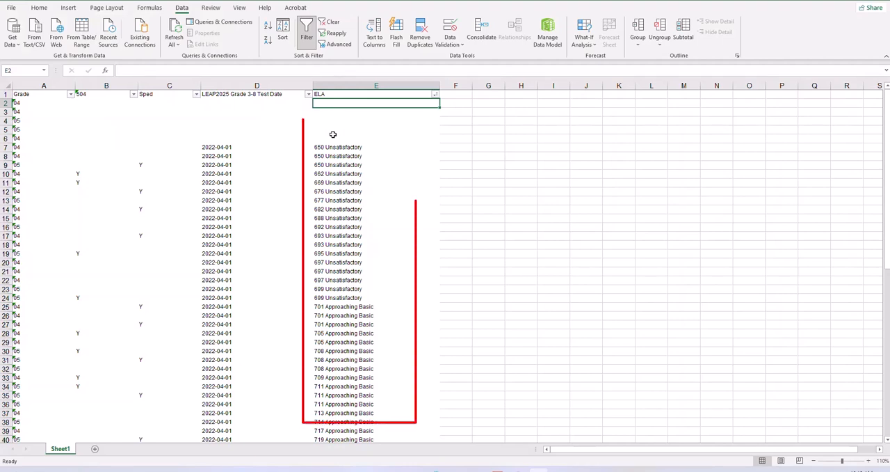
left_click_drag(332, 104, 341, 324)
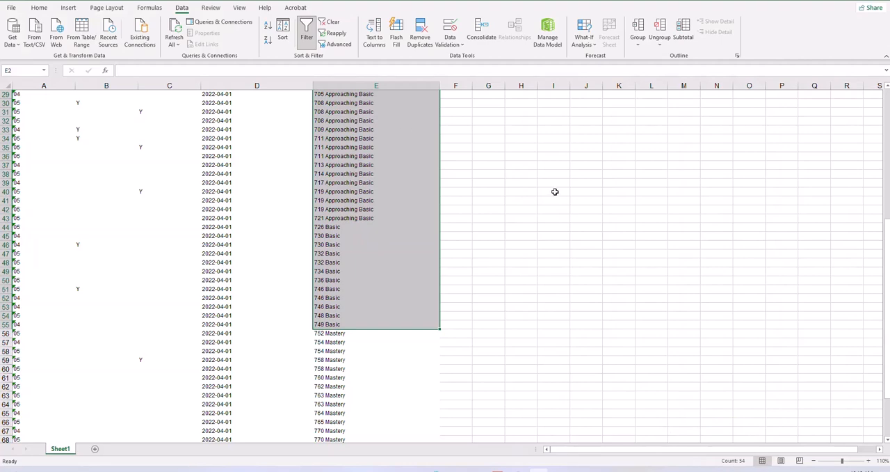
scroll(555, 191, "up", 9)
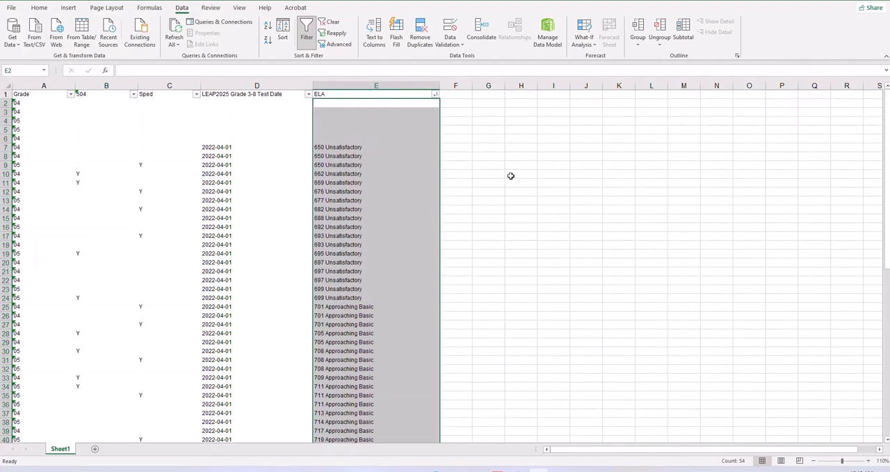
- Reselect ELA cells E2:E55 to mark every student below Mastery, and compare them with the Mastery and Advanced rows
left_click(324, 103)
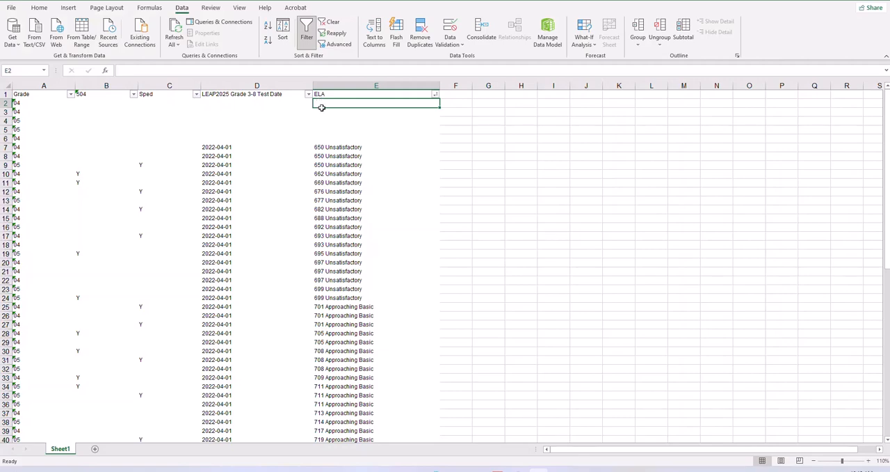
left_click_drag(320, 105, 351, 288)
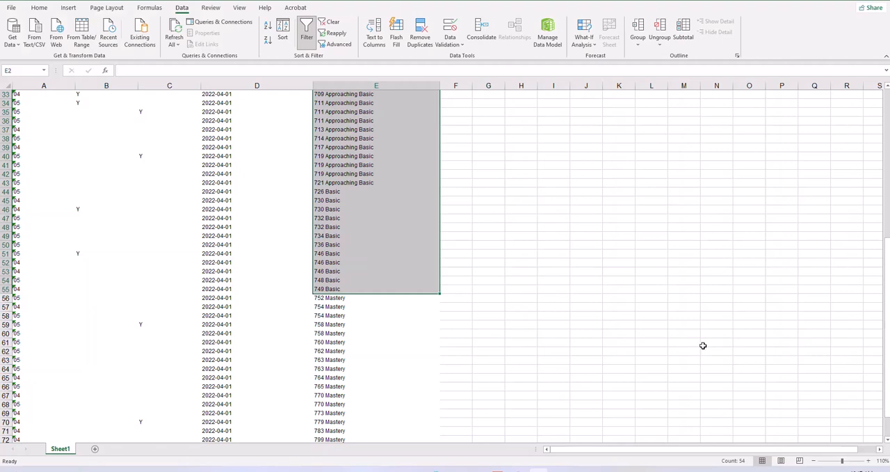
scroll(399, 250, "down", 3)
scroll(399, 247, "down", 1)
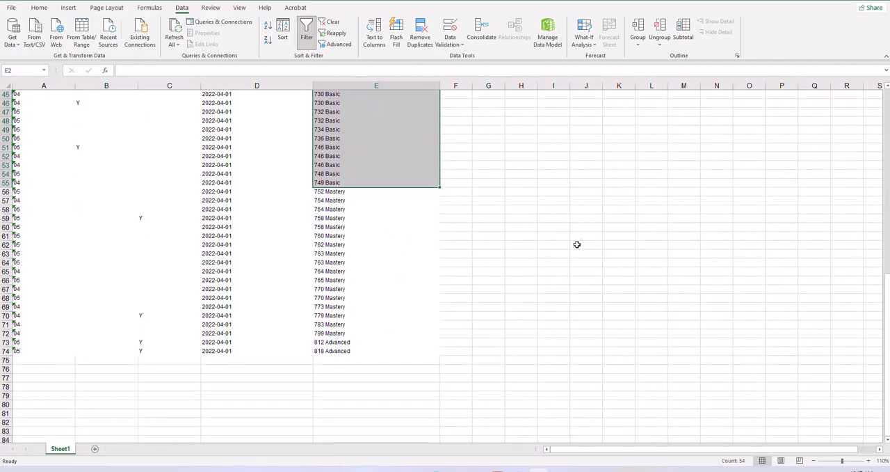
scroll(576, 244, "up", 9)
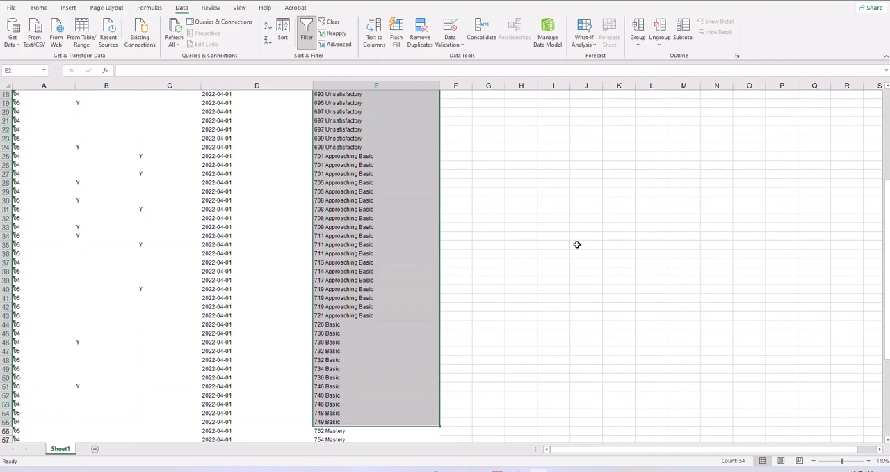
scroll(577, 244, "up", 6)
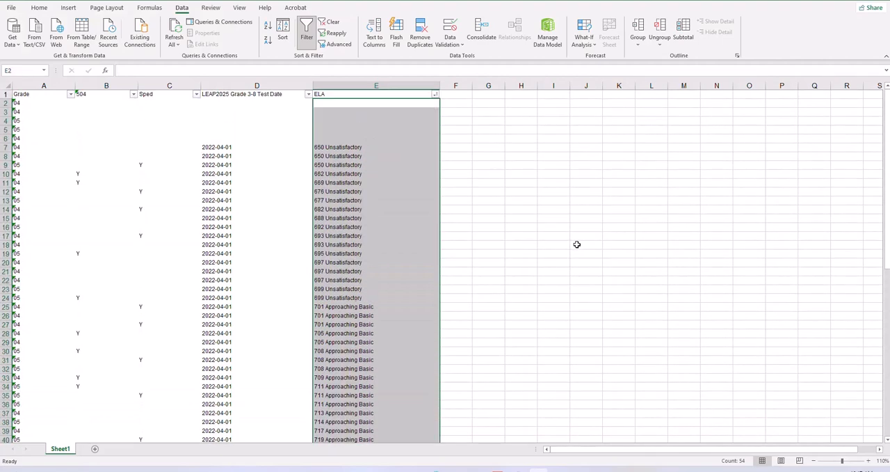